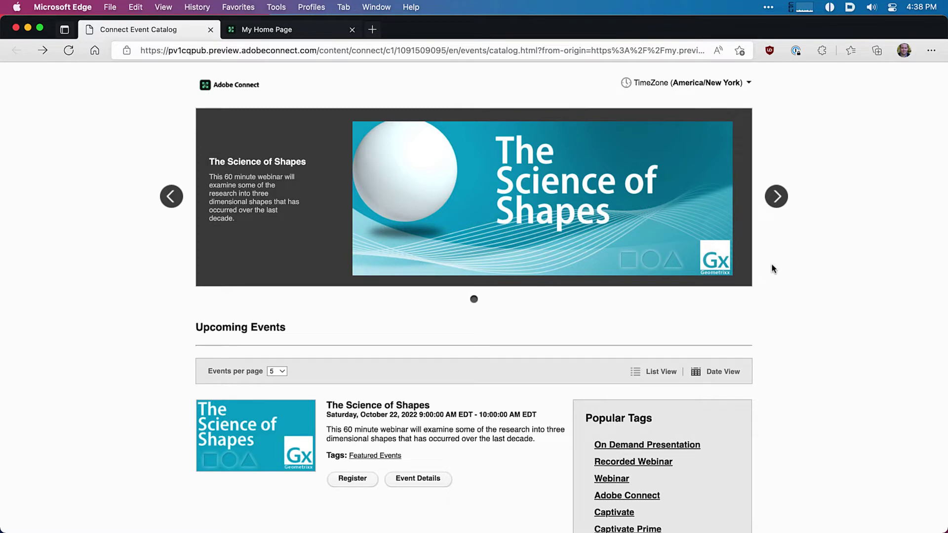
Step: Toggle the catalog between Date View and List View, then open The Science of Shapes details
scroll(677, 332, "down", 5)
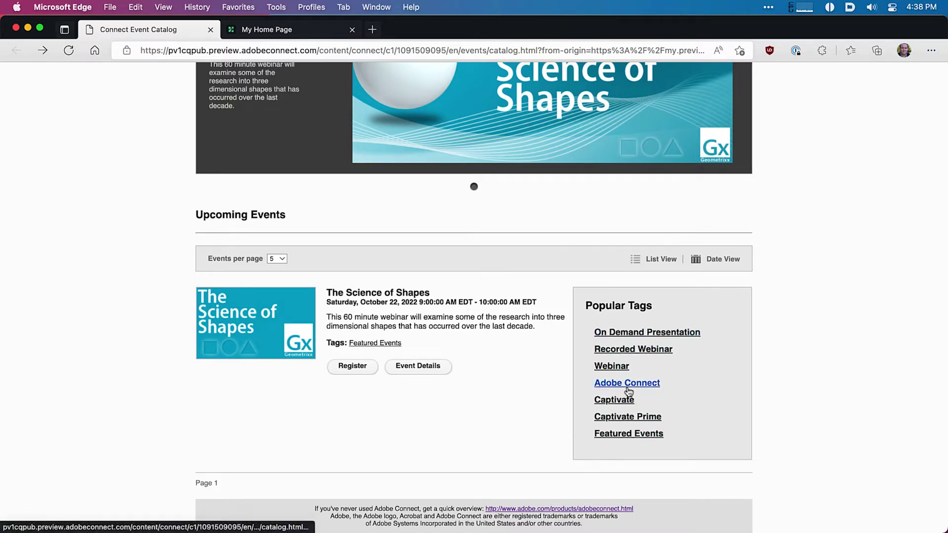
left_click(724, 260)
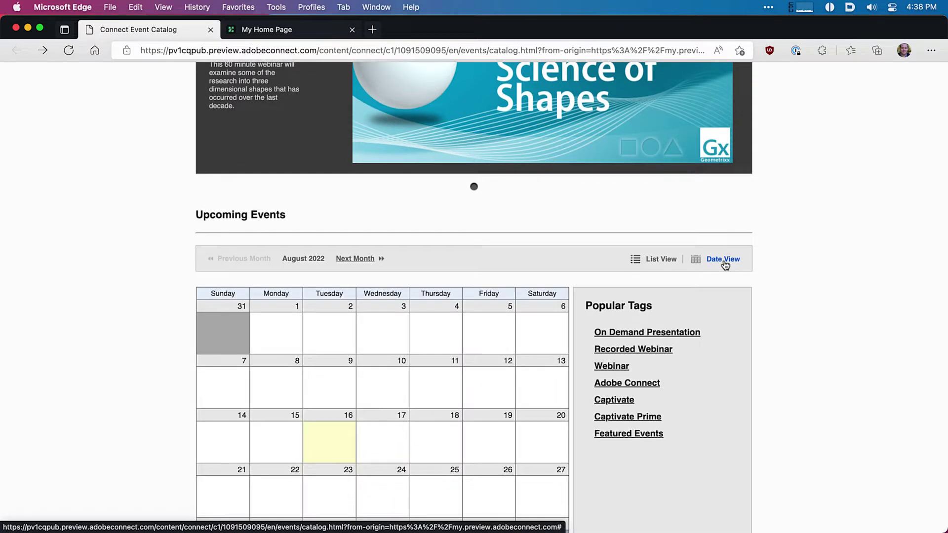
left_click(642, 262)
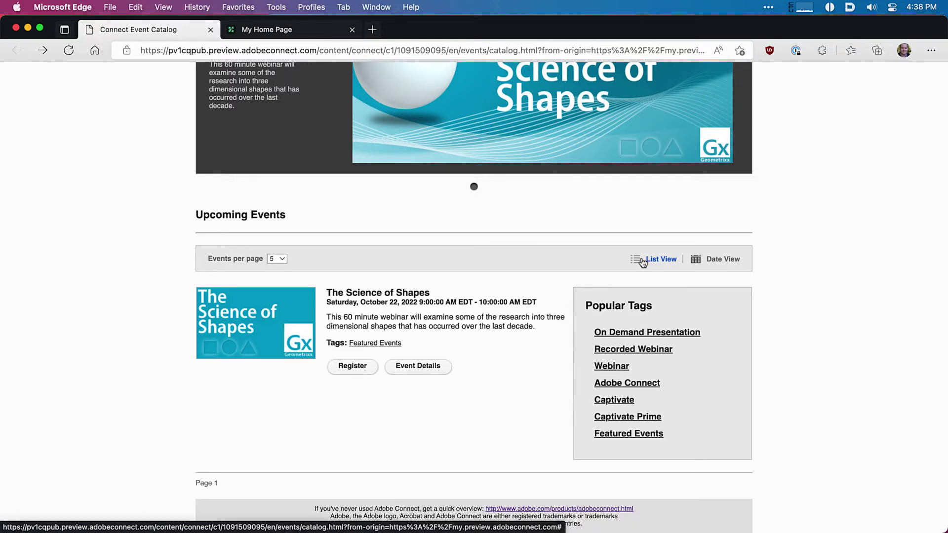
left_click(421, 367)
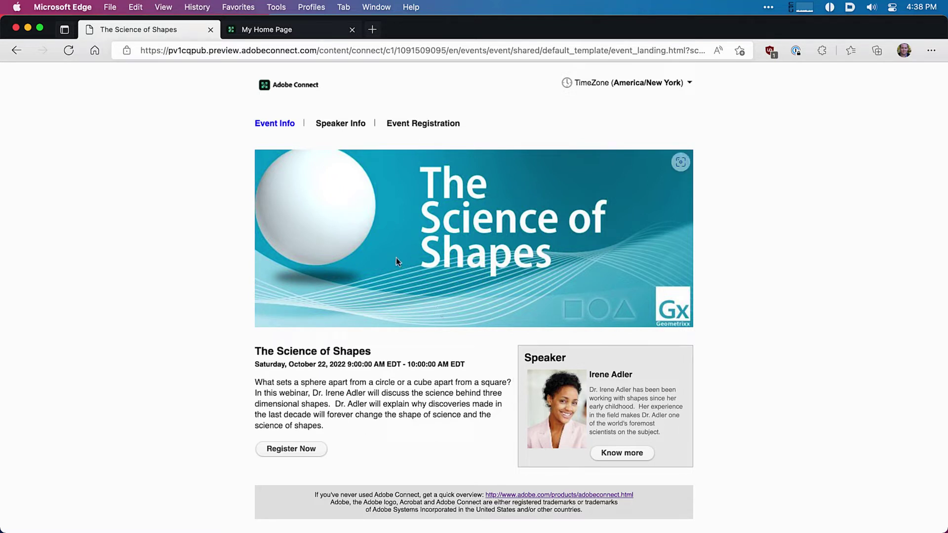
Step: Read the speaker's biography, then scroll through The Science of Shapes registration form
left_click(347, 128)
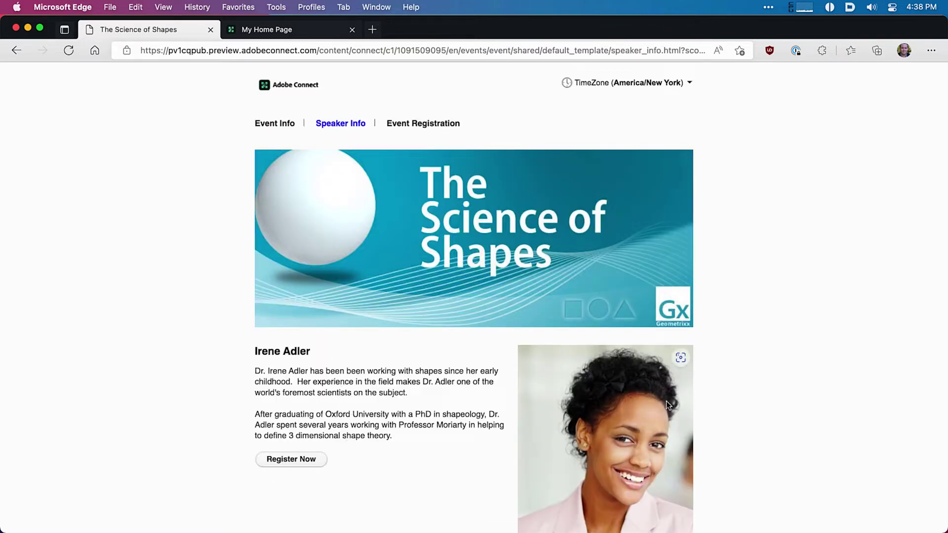
left_click(395, 125)
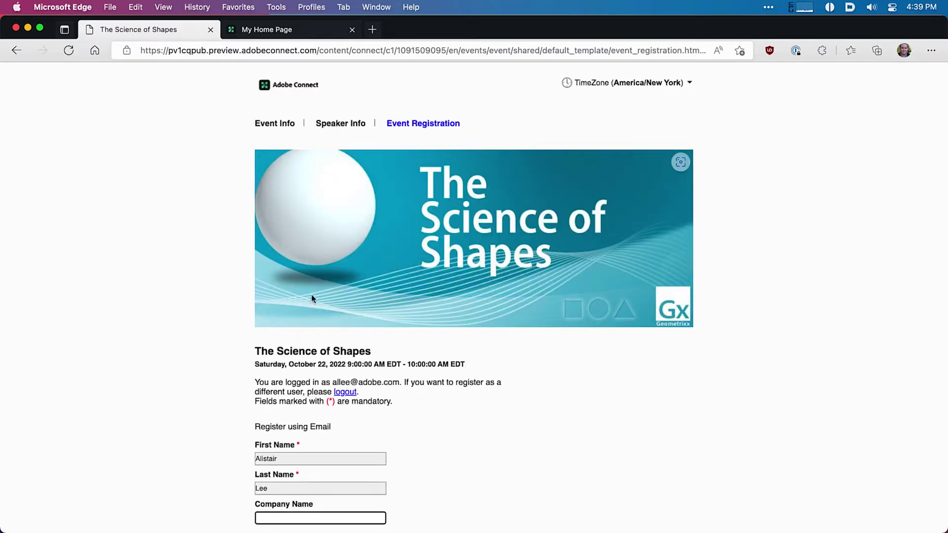
scroll(297, 328, "down", 3)
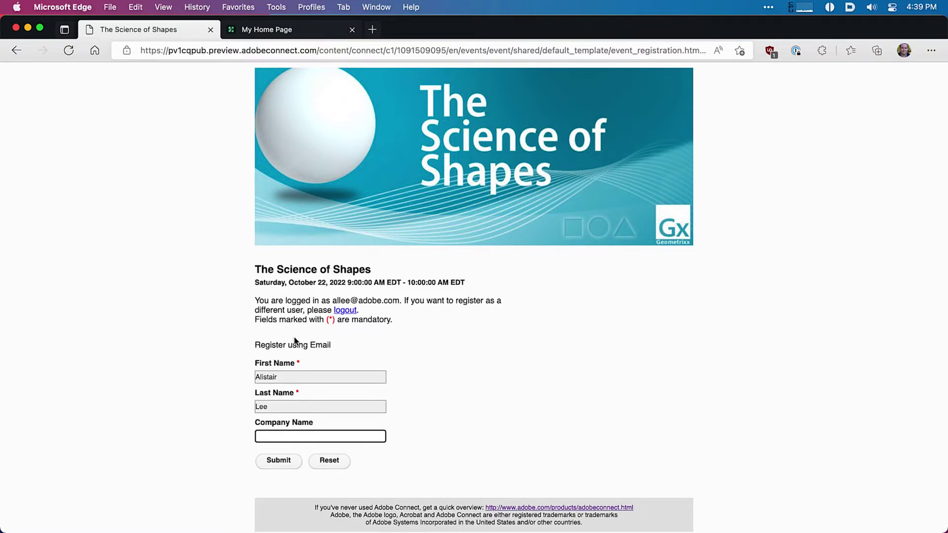
scroll(294, 341, "up", 3)
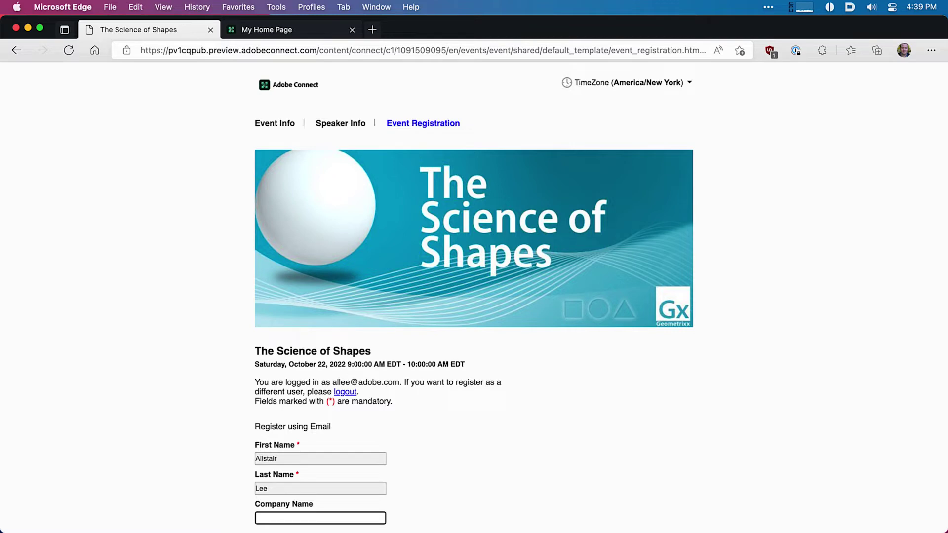
Step: In the Product Training (Event) folder, Quick Look EventLogo.jpg and LargeBannerImage.jpg
key("super+Tab")
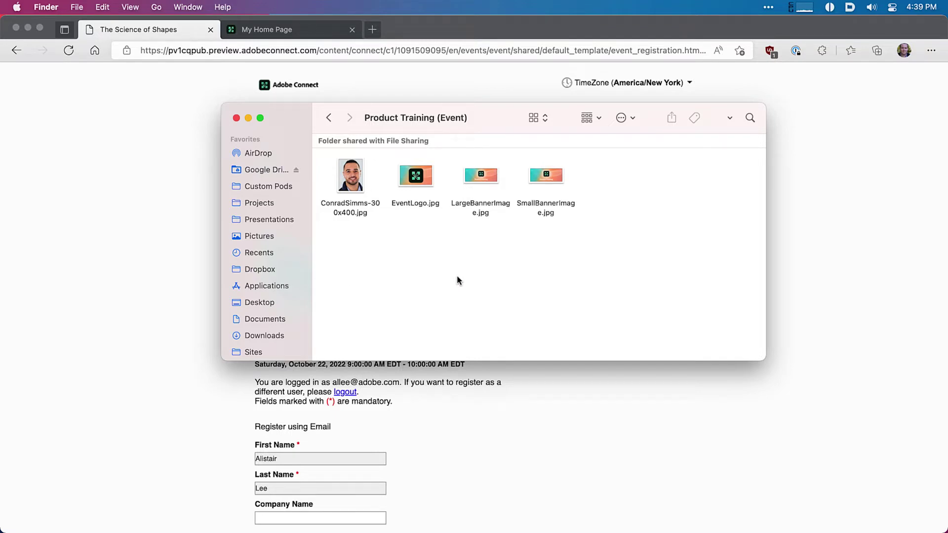
left_click(416, 179)
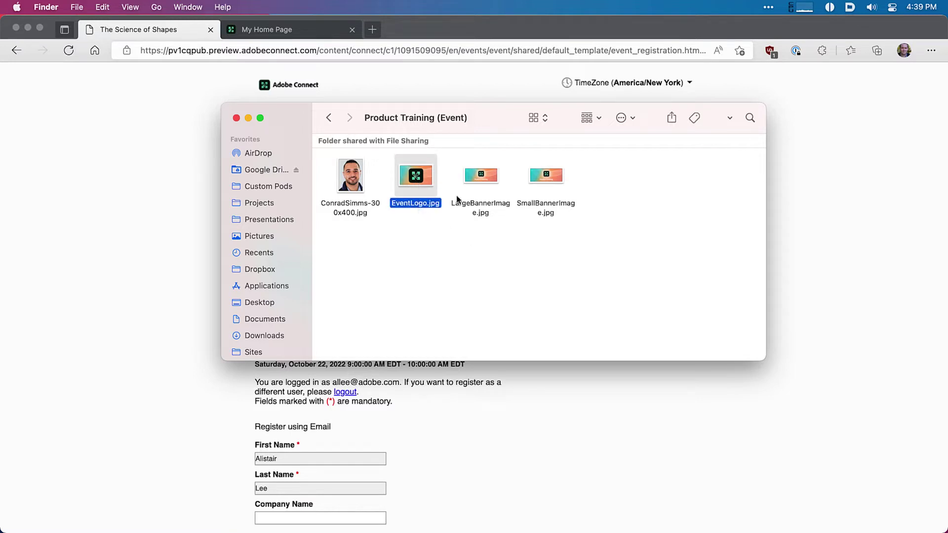
left_click(476, 185)
key("space")
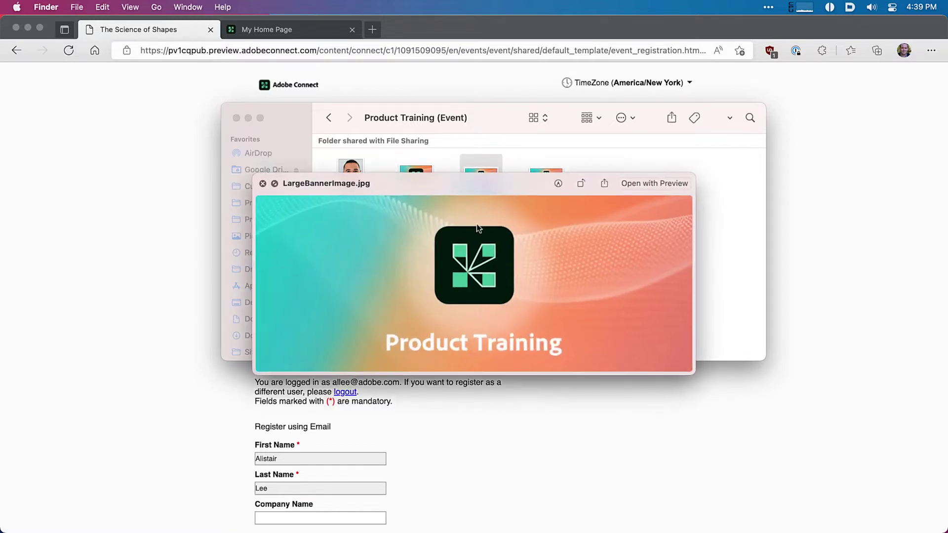
key("space")
Step: Preview SmallBannerImage.jpg, then go back to the Adobe Connect home page in Edge
left_click(551, 195)
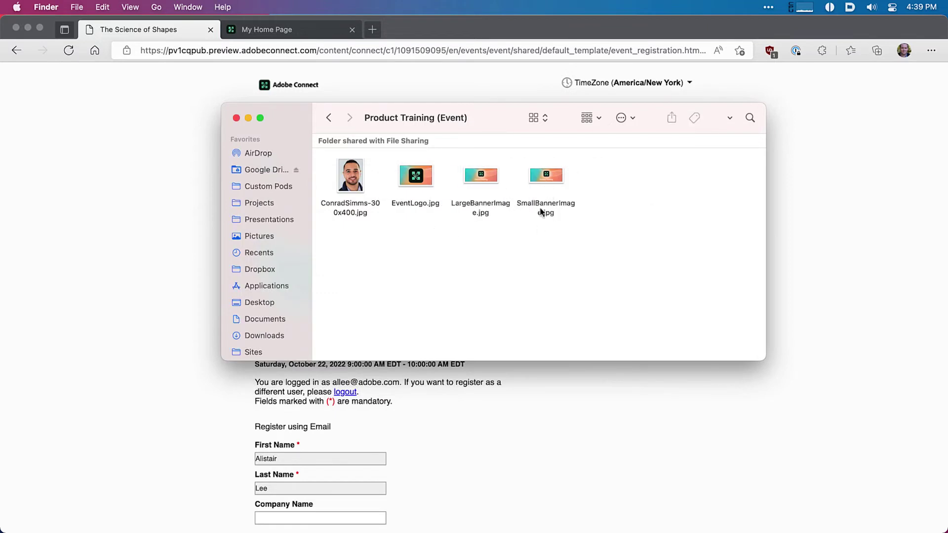
left_click(545, 181)
key("space")
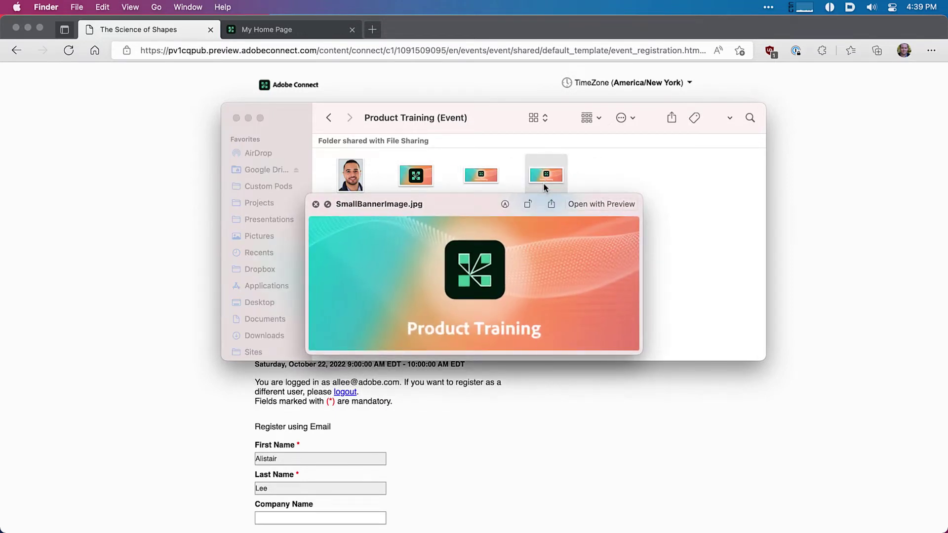
key("space")
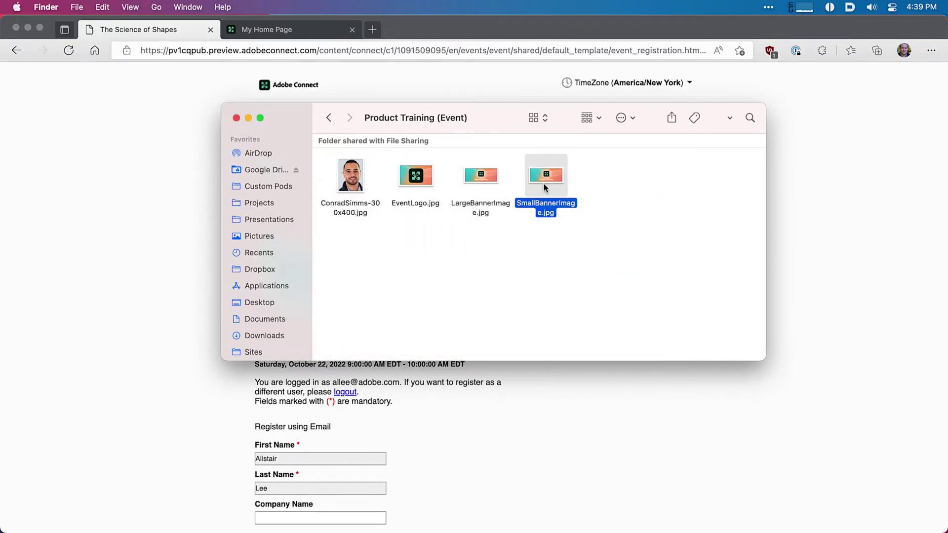
left_click(190, 131)
left_click(310, 35)
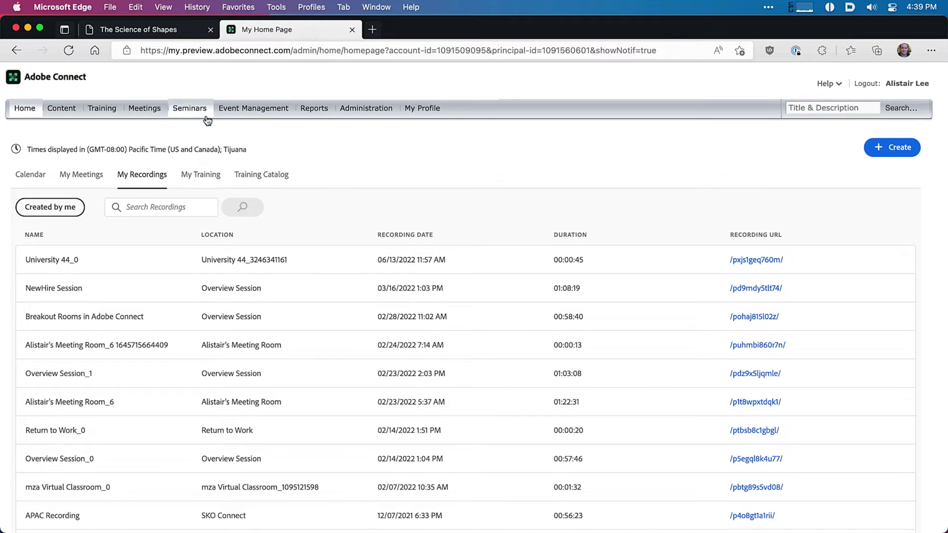
Step: Under Event Management, go to My Events and create a New Event
left_click(244, 114)
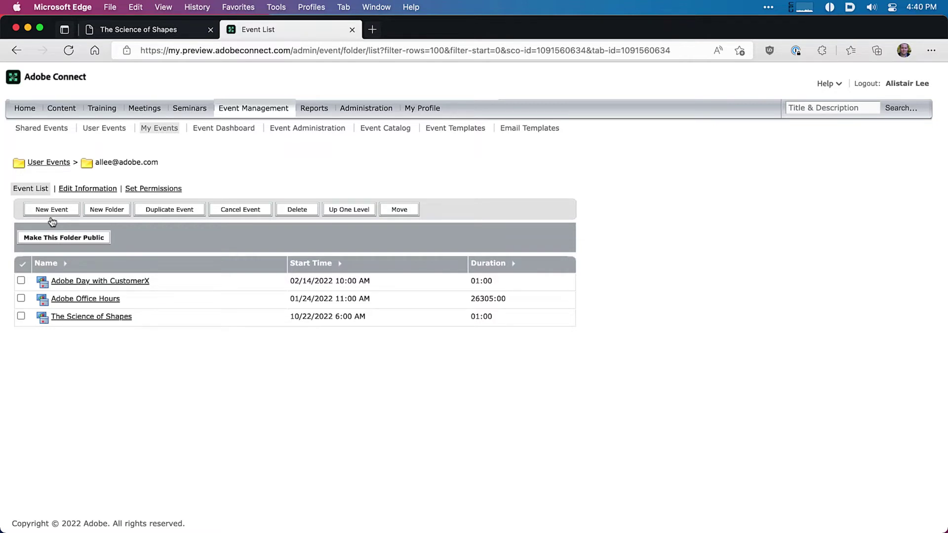
left_click(50, 129)
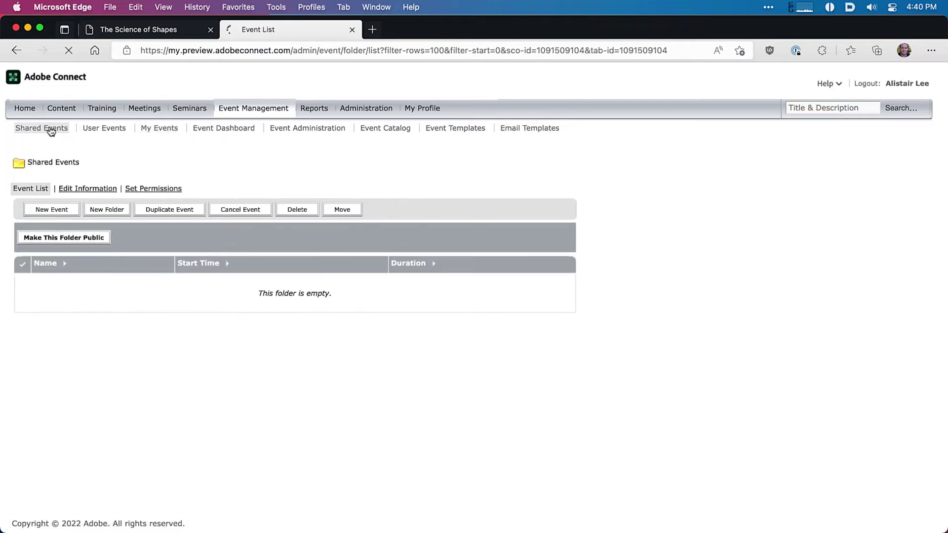
left_click(165, 134)
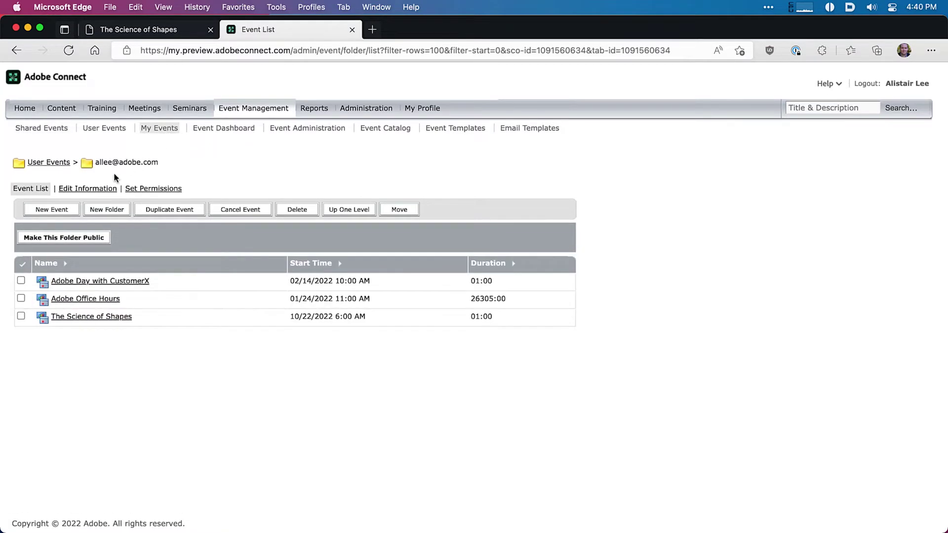
left_click(59, 210)
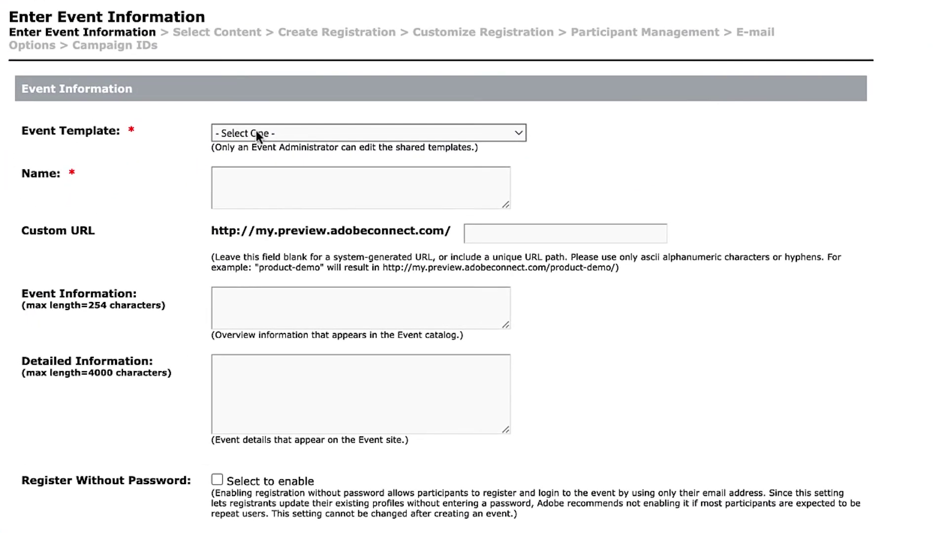
Step: Choose Shared-Default Template as the new event's template
left_click(244, 133)
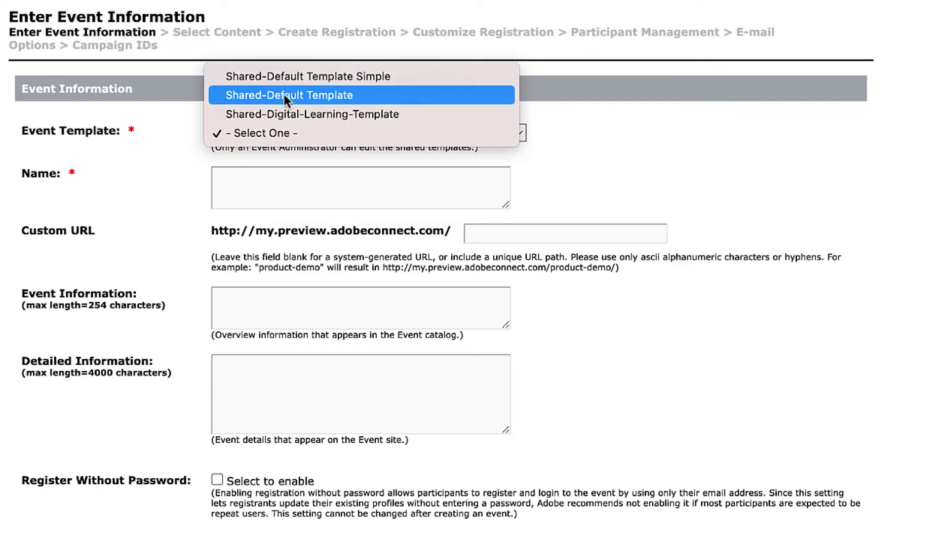
left_click(330, 95)
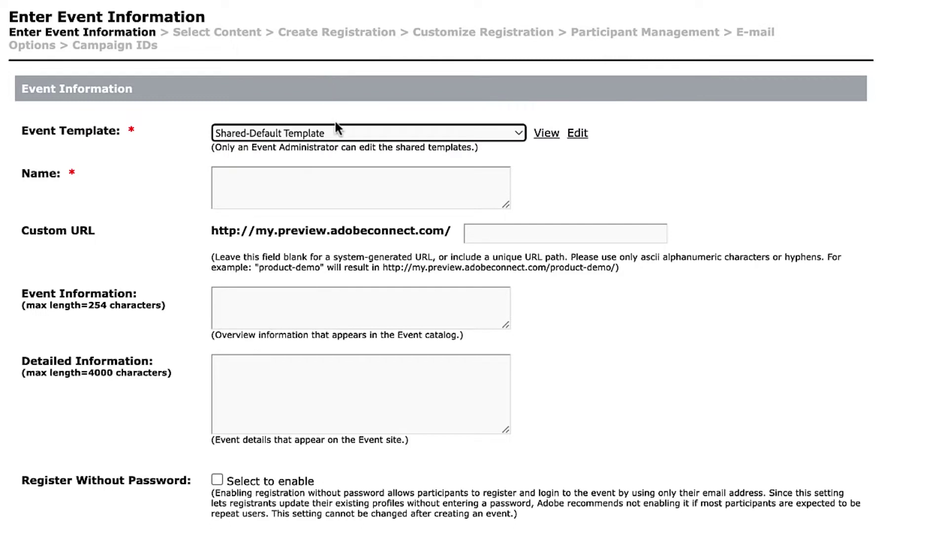
left_click(336, 130)
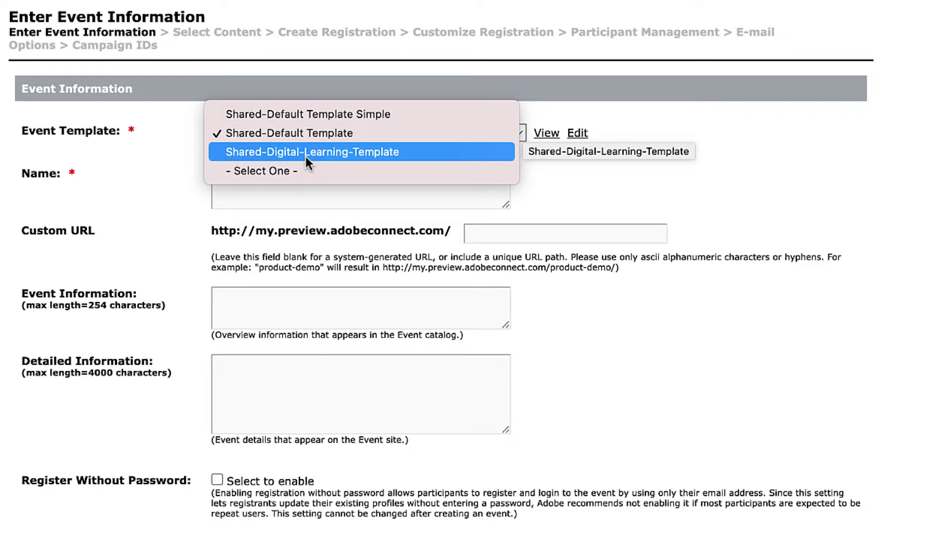
left_click(729, 207)
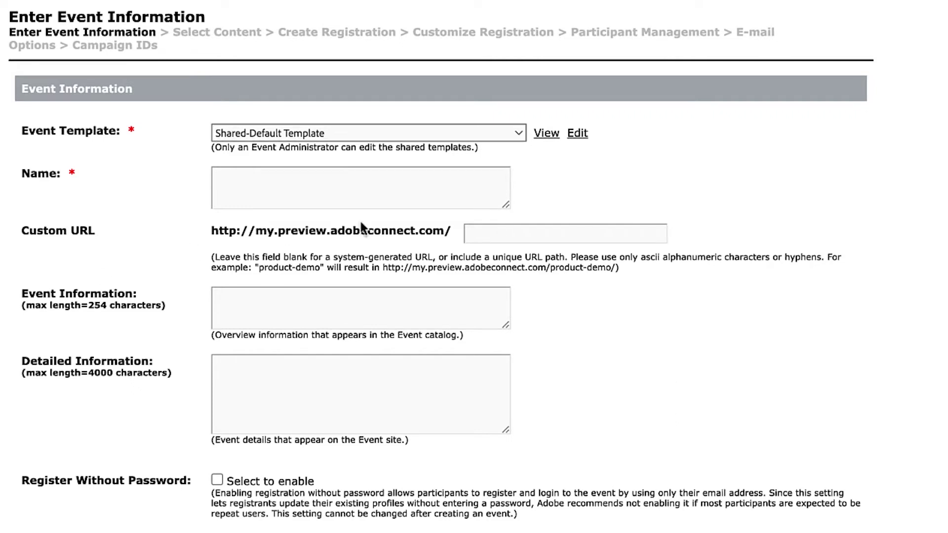
left_click(330, 196)
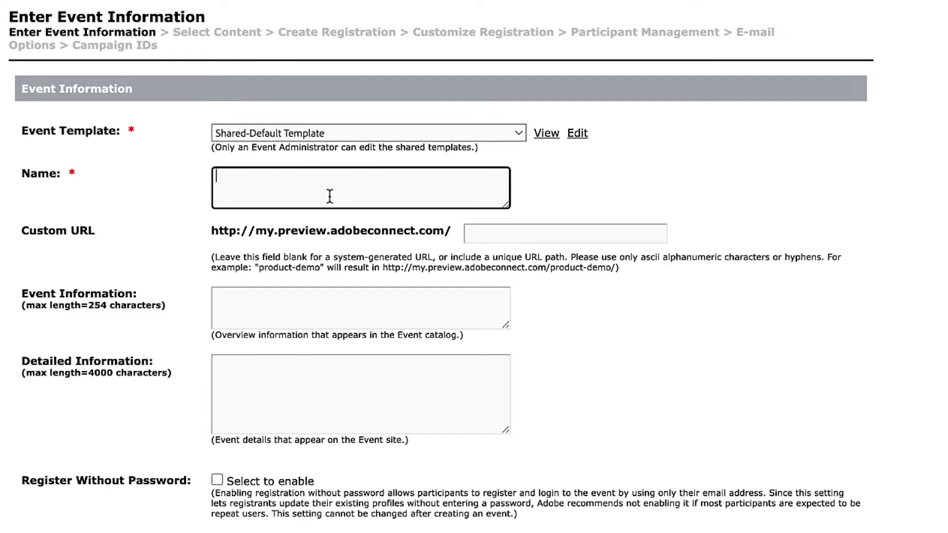
Step: Name the event 'Product Training' with custom URL 'product-training-webinar'
type("Product Training")
key("Tab")
type("product-training-e")
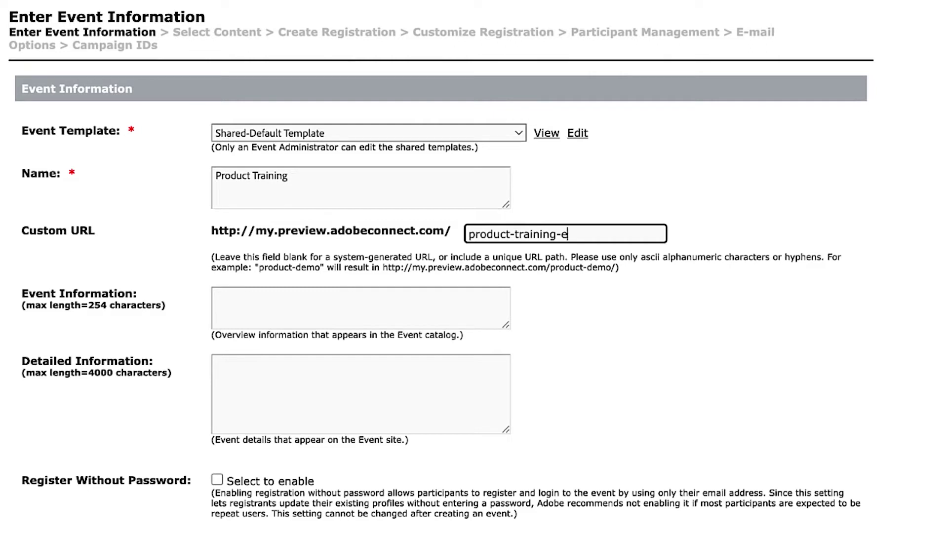
key("BackSpace")
type("webinar")
left_click(387, 306)
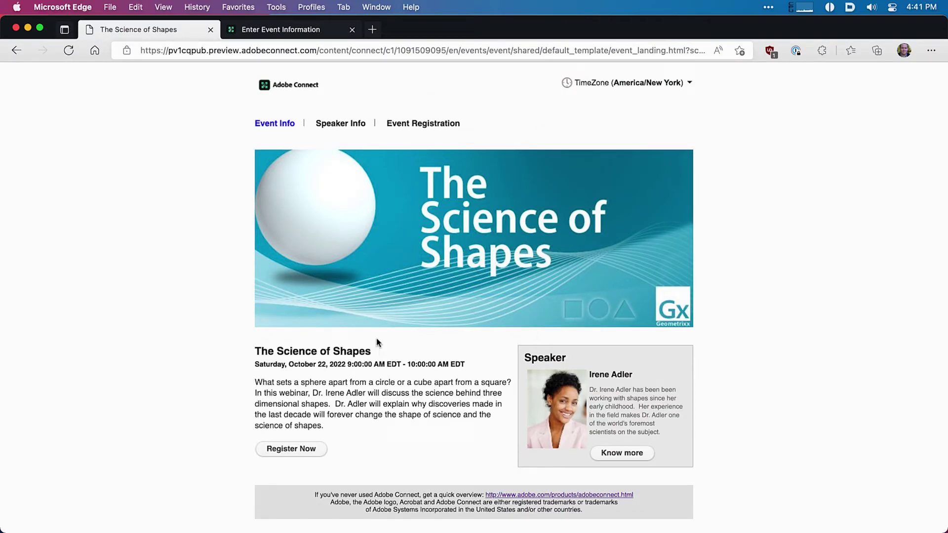
Step: Switch back to the Product Training Enter Event Information form
left_click(281, 31)
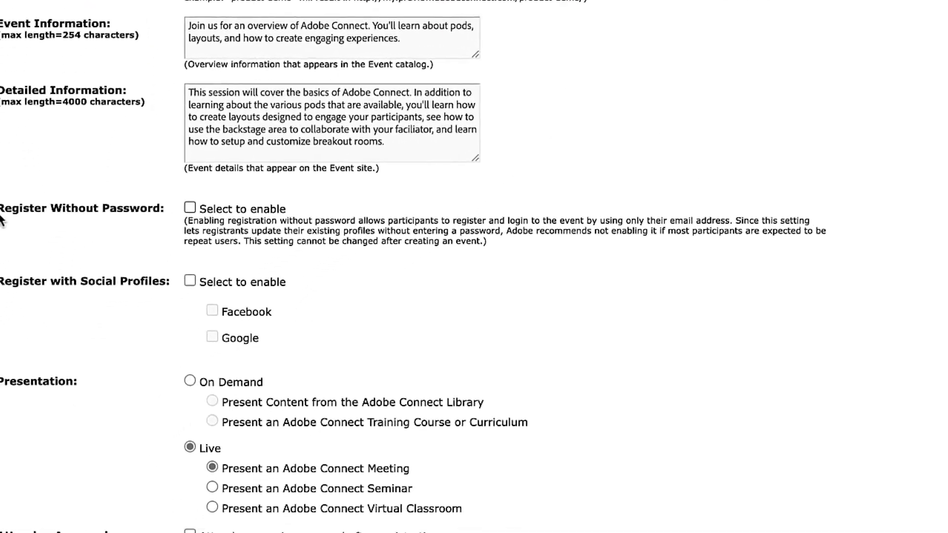
Step: Enable Register Without Password and social-profile registration via Facebook and Google
left_click_drag(526, 243, 126, 198)
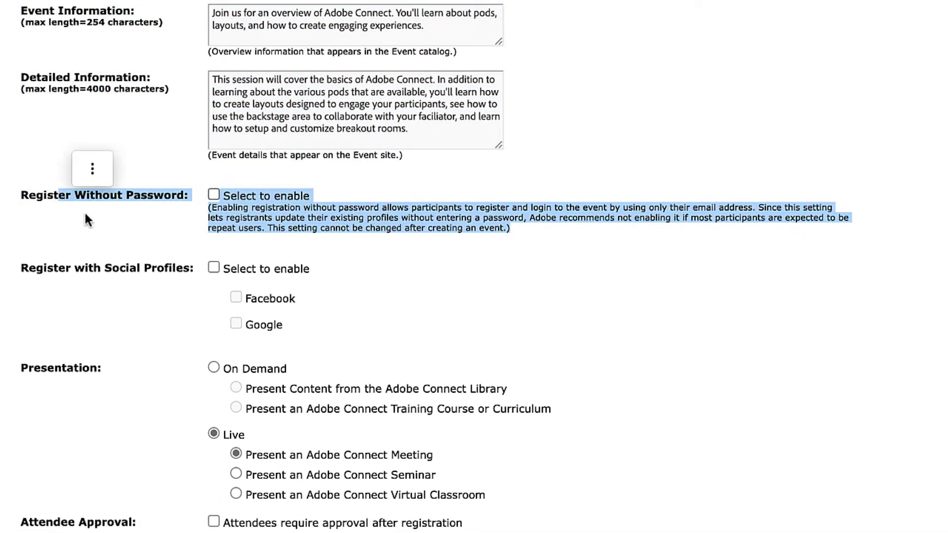
left_click(324, 196)
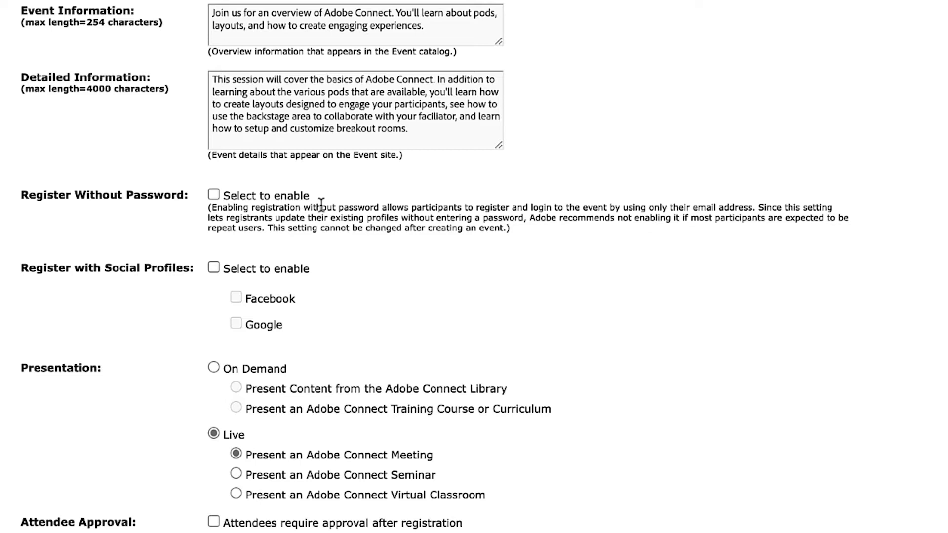
left_click(213, 194)
left_click(212, 268)
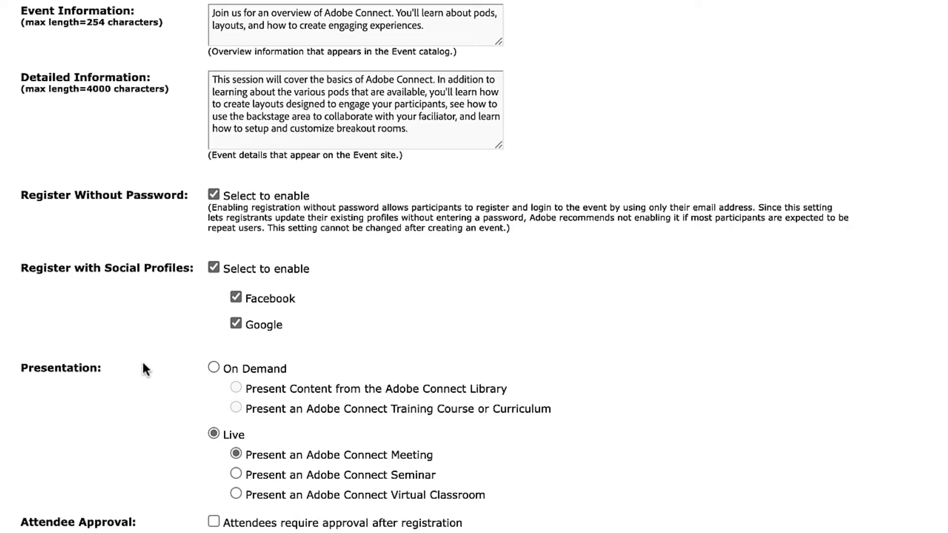
Step: Try On Demand, then set Live Adobe Connect Meeting with direct attendee entry allowed
scroll(404, 257, "down", 4)
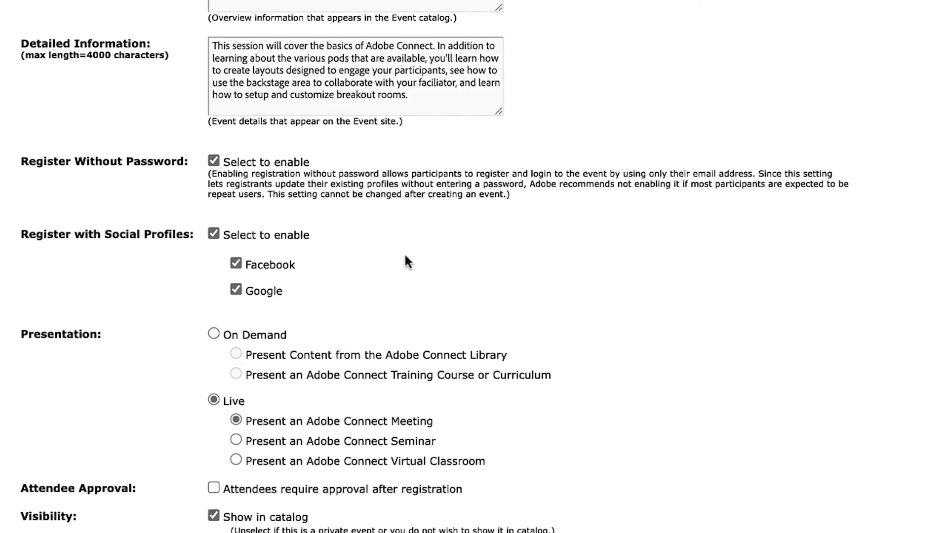
scroll(332, 194, "down", 1)
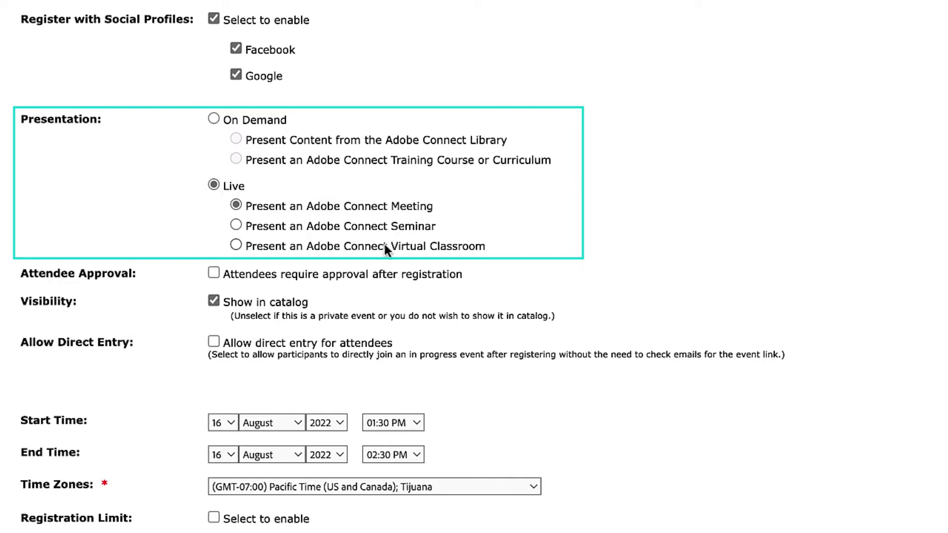
left_click(332, 203)
left_click(213, 120)
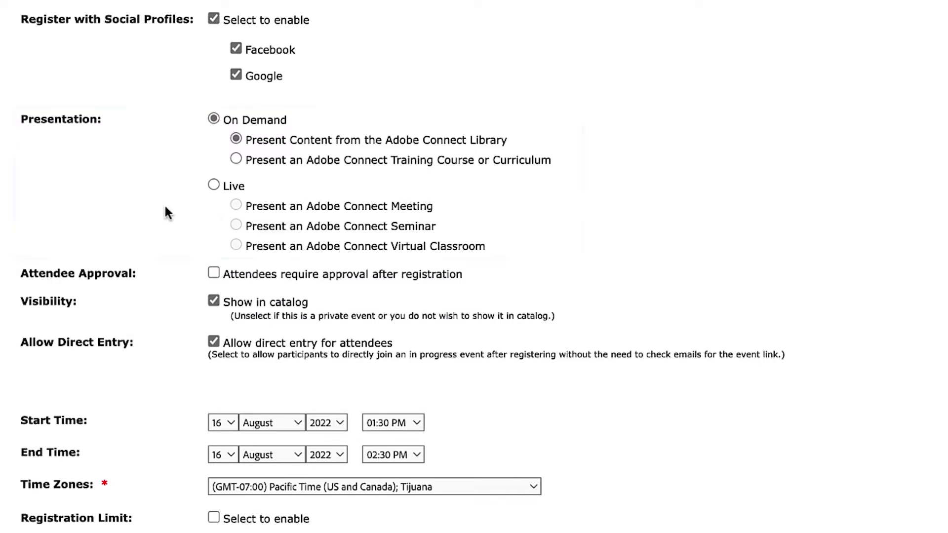
left_click(215, 185)
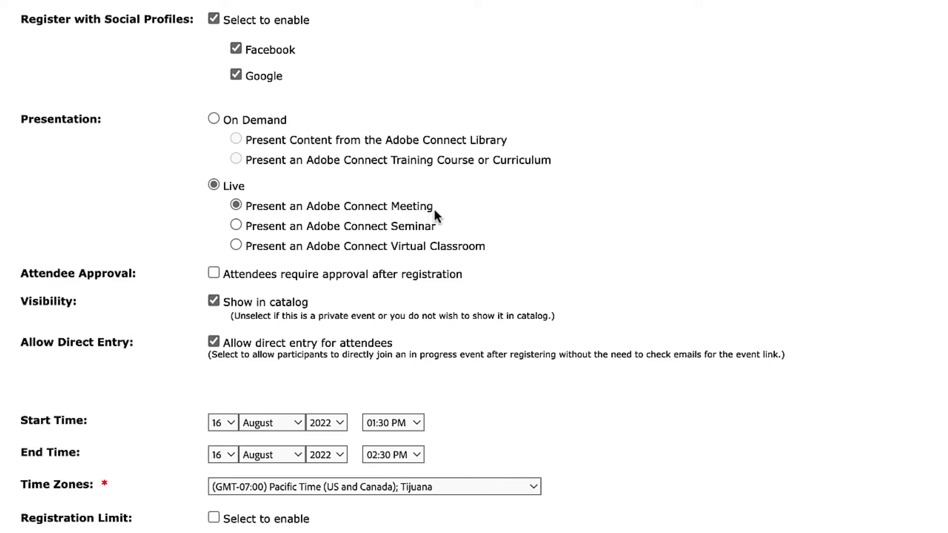
scroll(483, 213, "down", 3)
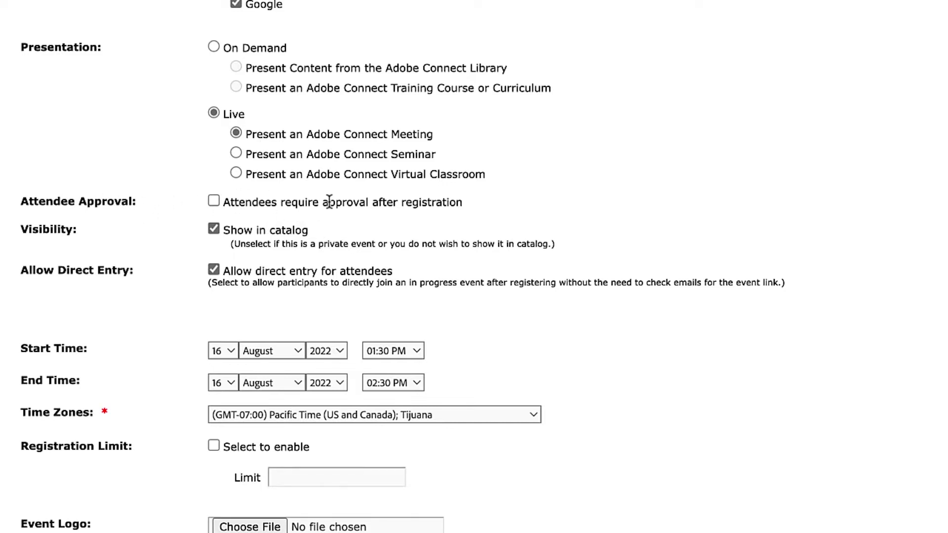
scroll(338, 227, "down", 1)
scroll(335, 222, "down", 2)
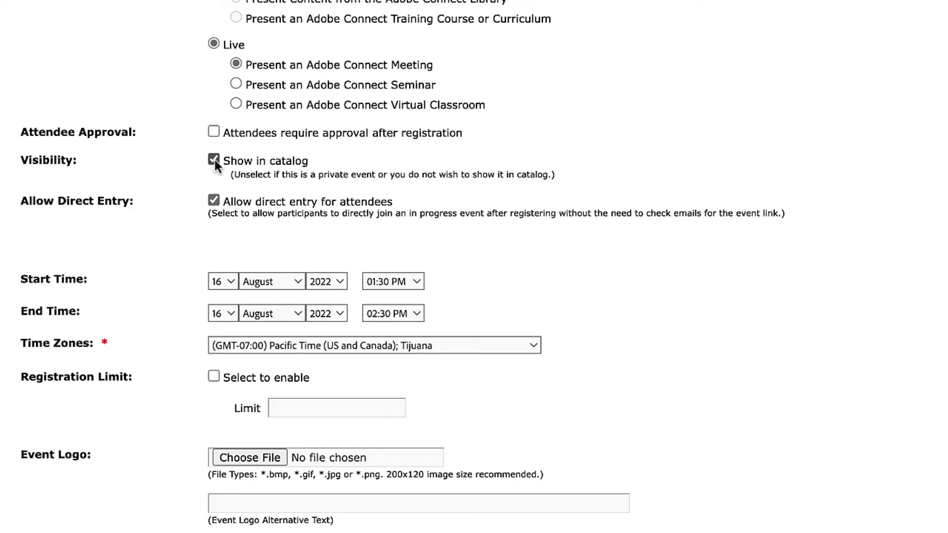
scroll(302, 147, "down", 2)
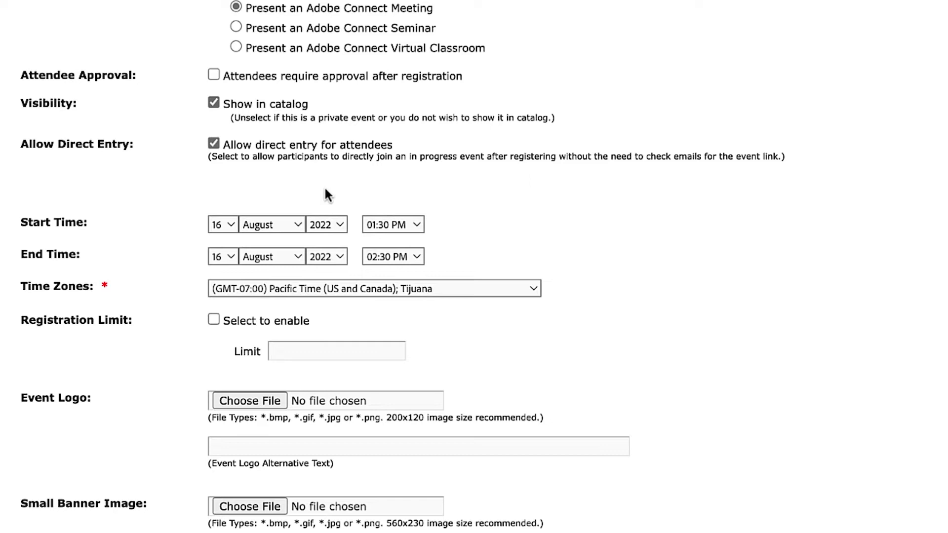
scroll(342, 156, "down", 2)
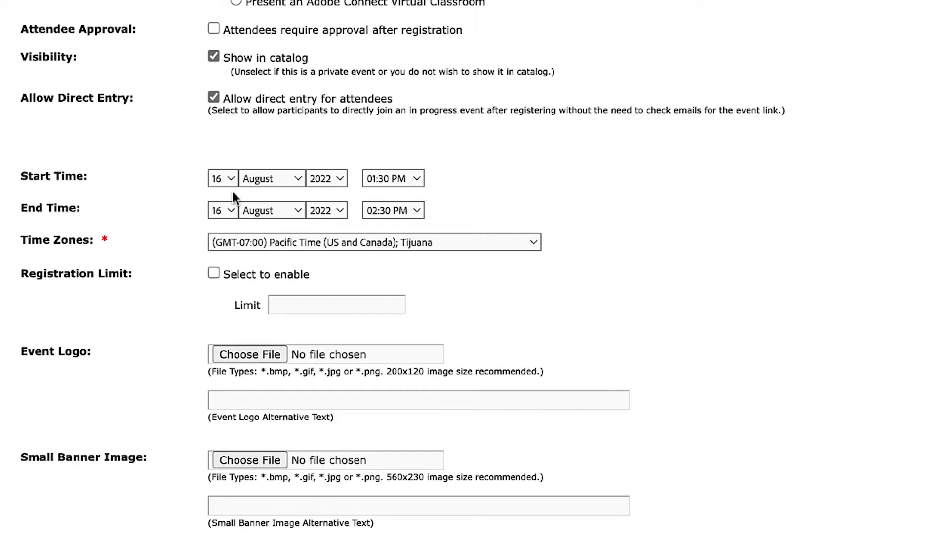
Step: Set the event start to 22 September, 02:00 PM
left_click(250, 179)
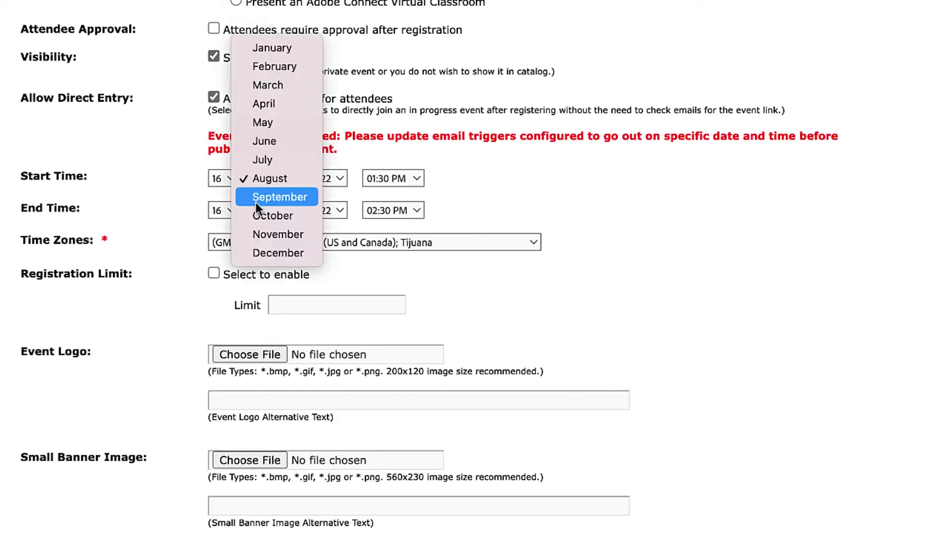
left_click(256, 203)
left_click(224, 182)
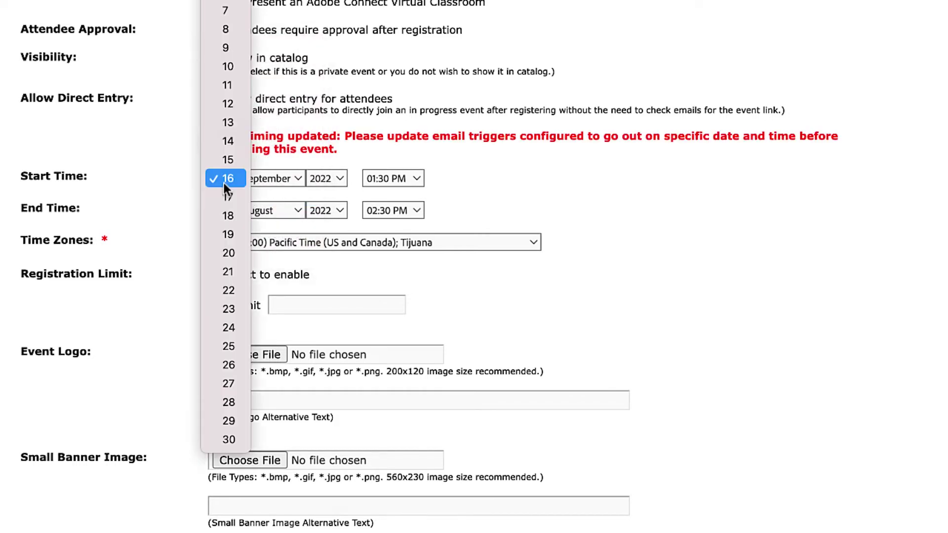
left_click(231, 291)
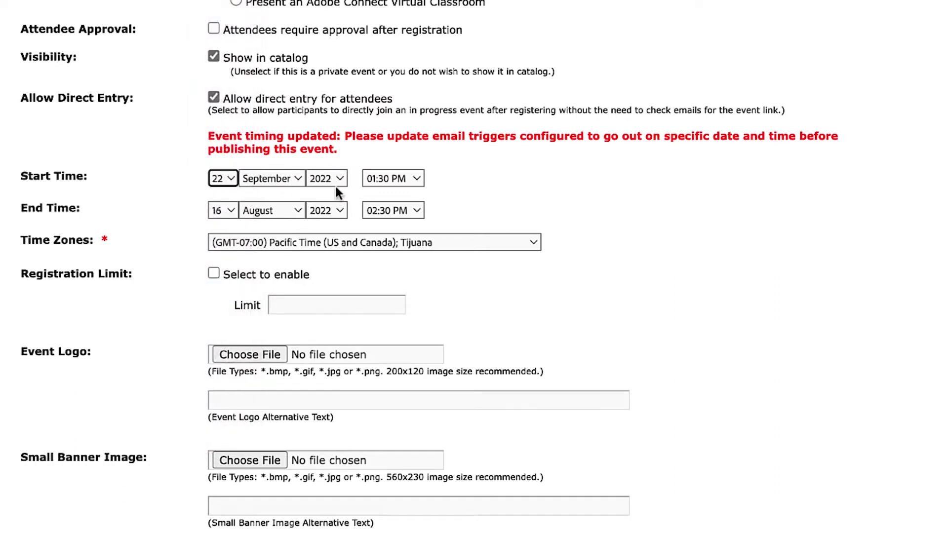
left_click(395, 179)
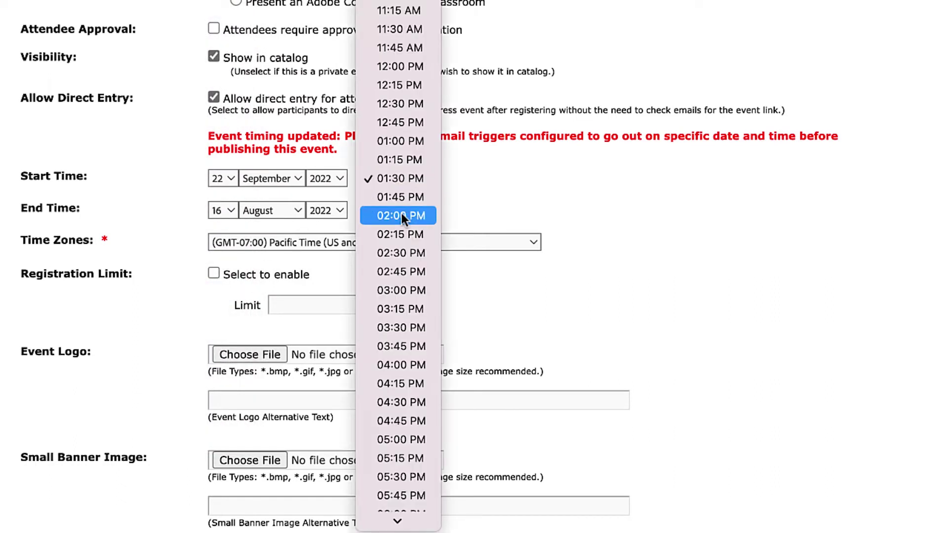
left_click(401, 214)
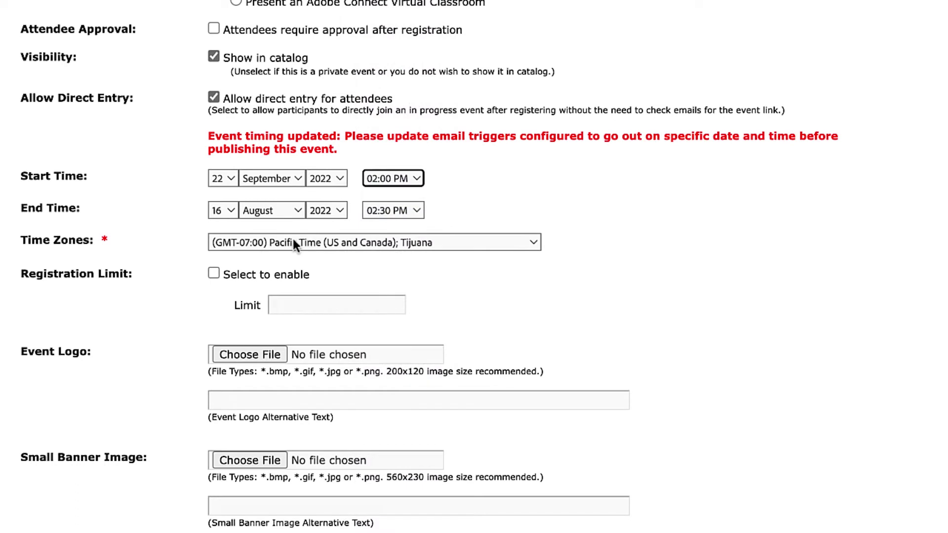
Step: Set the event end to 22 September, 03:00 PM and enable the registration limit
left_click(228, 216)
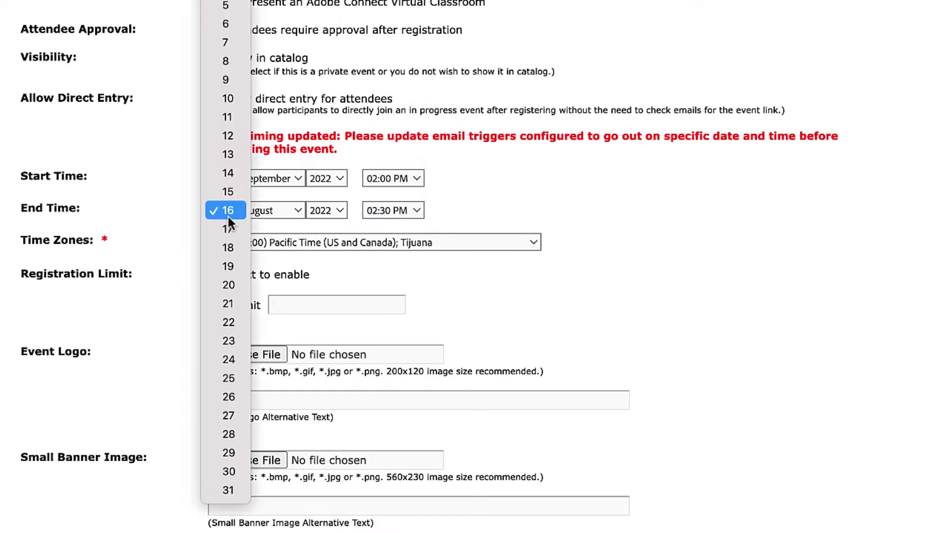
left_click(233, 319)
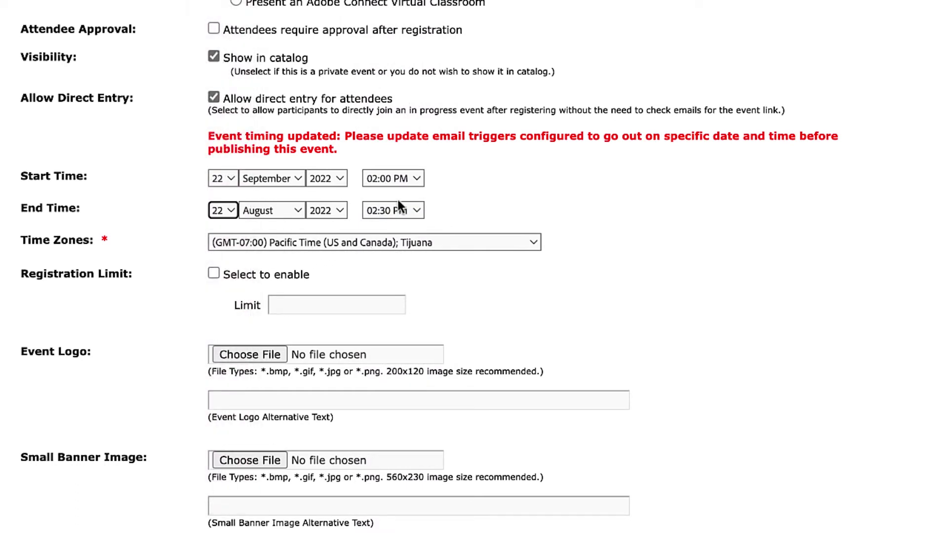
left_click(393, 210)
left_click(391, 248)
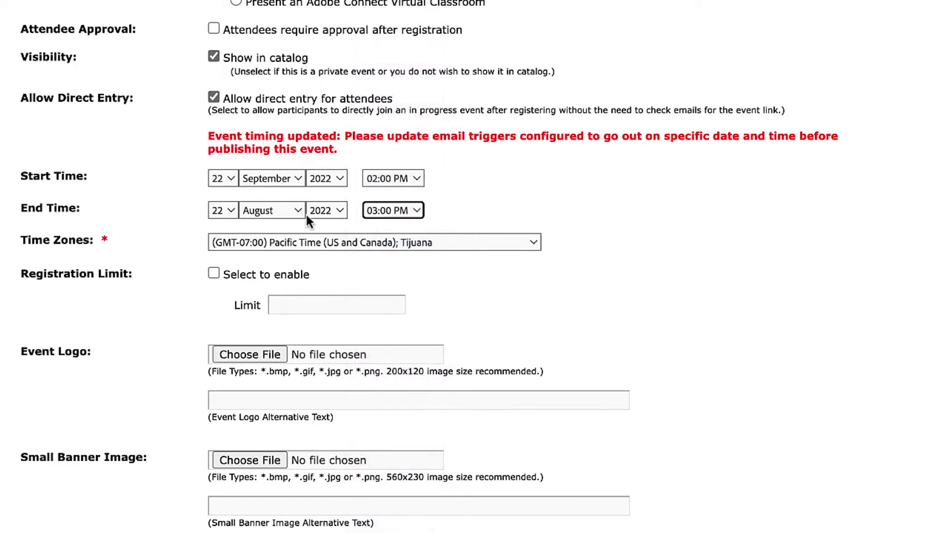
left_click(291, 211)
left_click(281, 230)
left_click(498, 207)
scroll(546, 284, "down", 2)
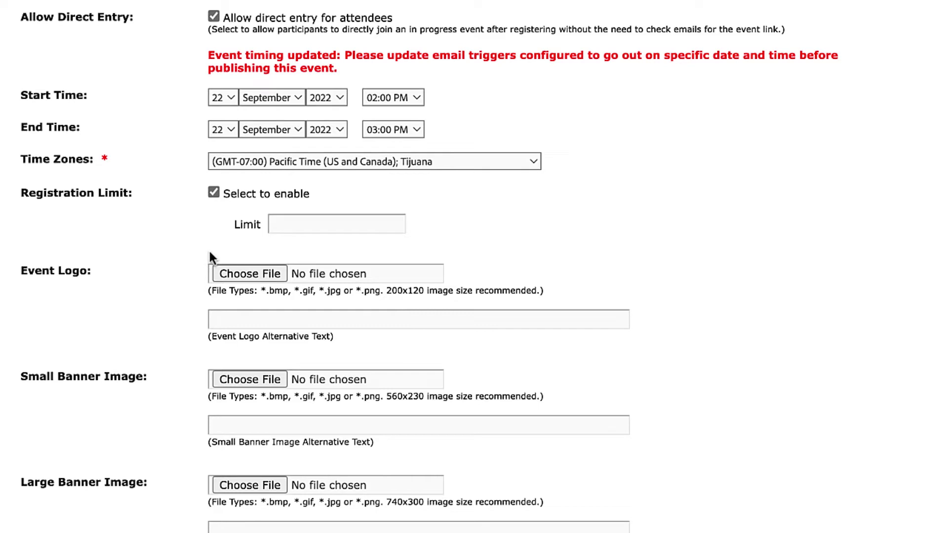
Step: Enter 200 in the Registration Limit field to cap registrations
left_click(331, 225)
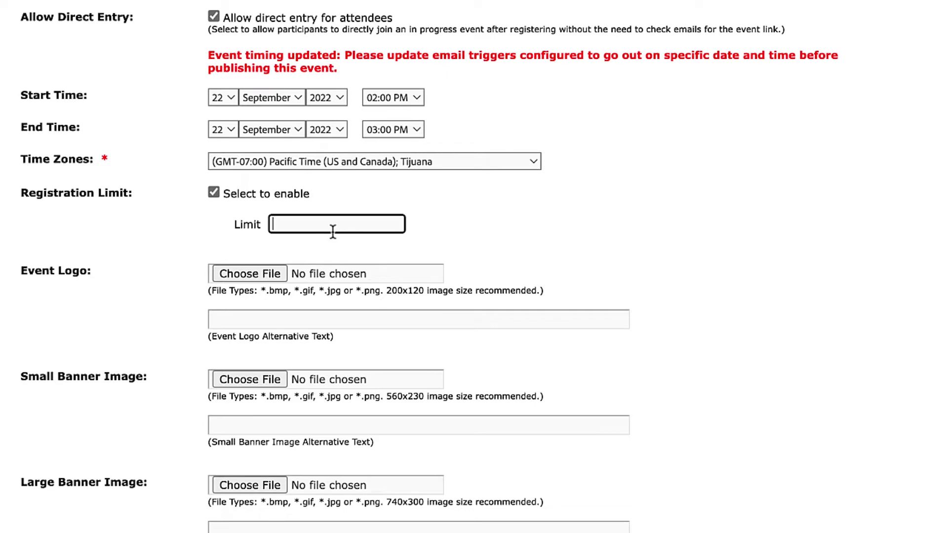
type("200")
left_click(657, 228)
scroll(661, 232, "down", 2)
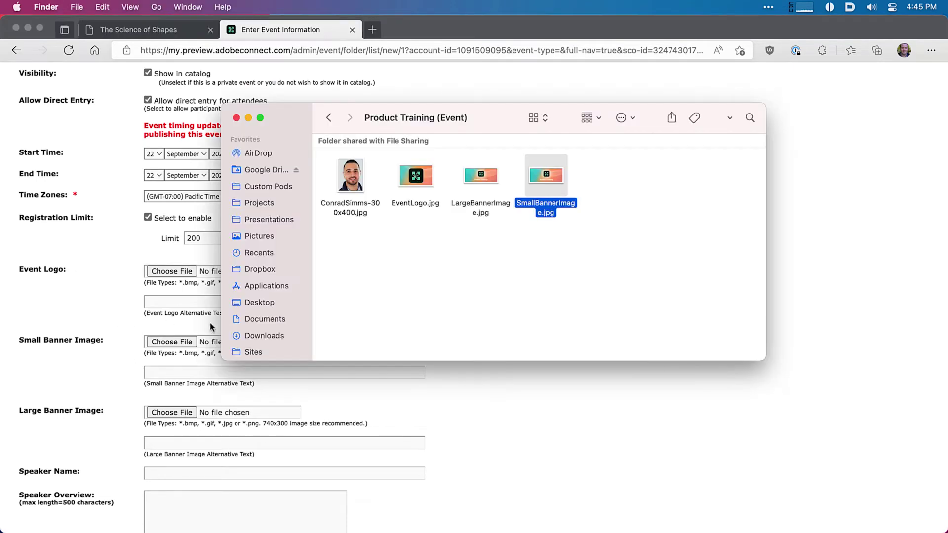
Step: Attach EventLogo.jpg from the Product Training folder as the event logo
left_click(422, 276)
left_click(552, 414)
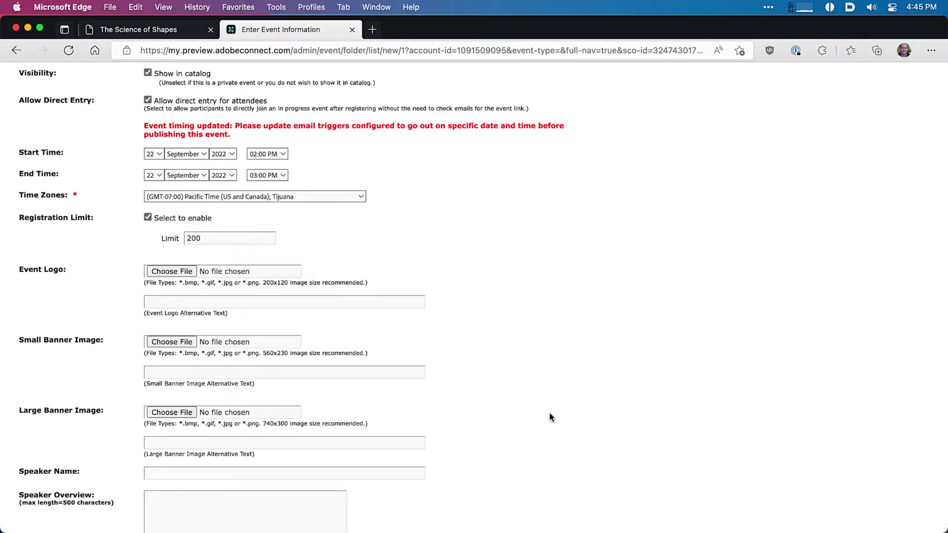
left_click_drag(263, 282, 287, 284)
left_click(259, 290)
left_click(174, 271)
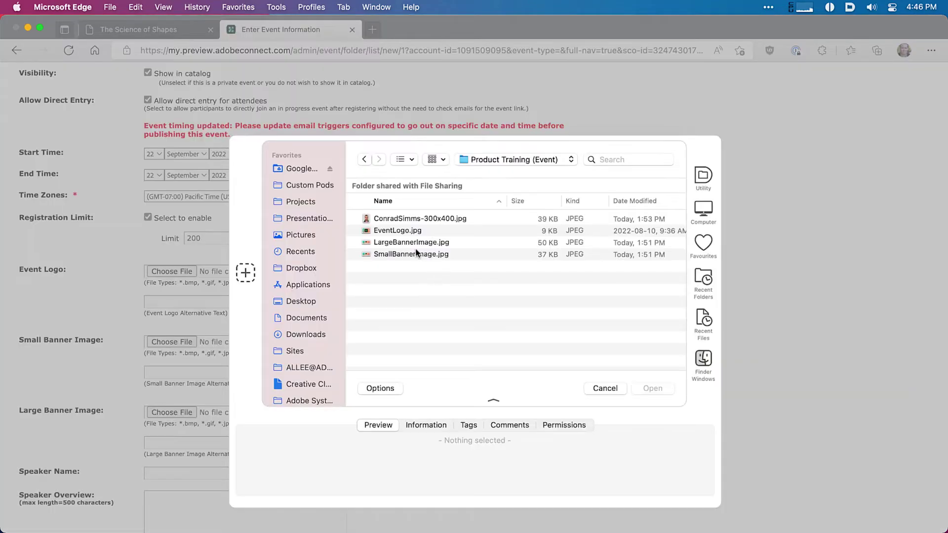
left_click(410, 231)
left_click(650, 389)
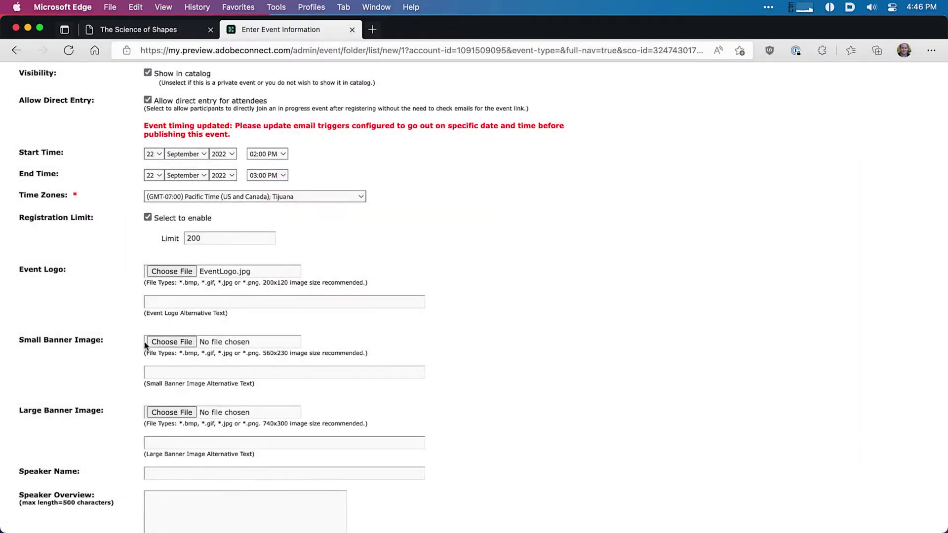
Step: Attach SmallBannerImage.jpg as the event's small banner image
left_click(153, 342)
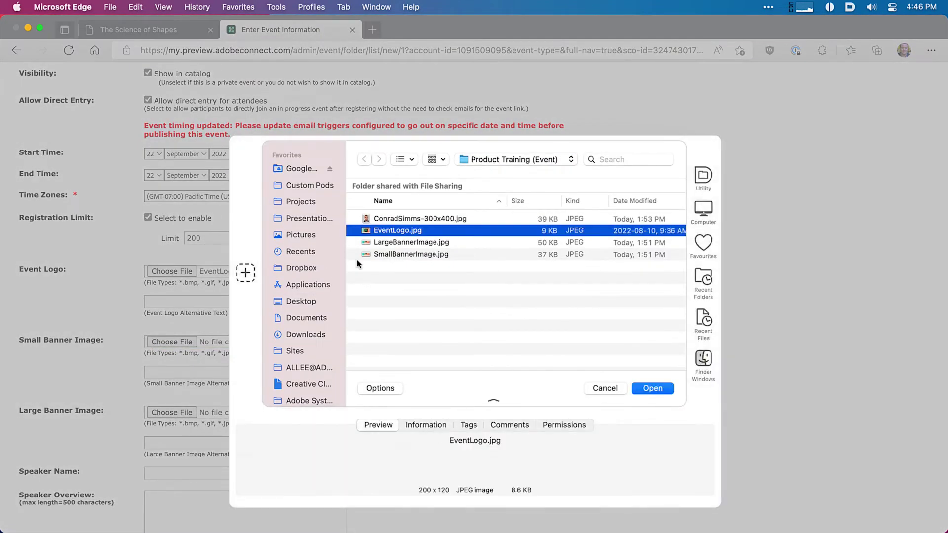
left_click(411, 252)
left_click(653, 388)
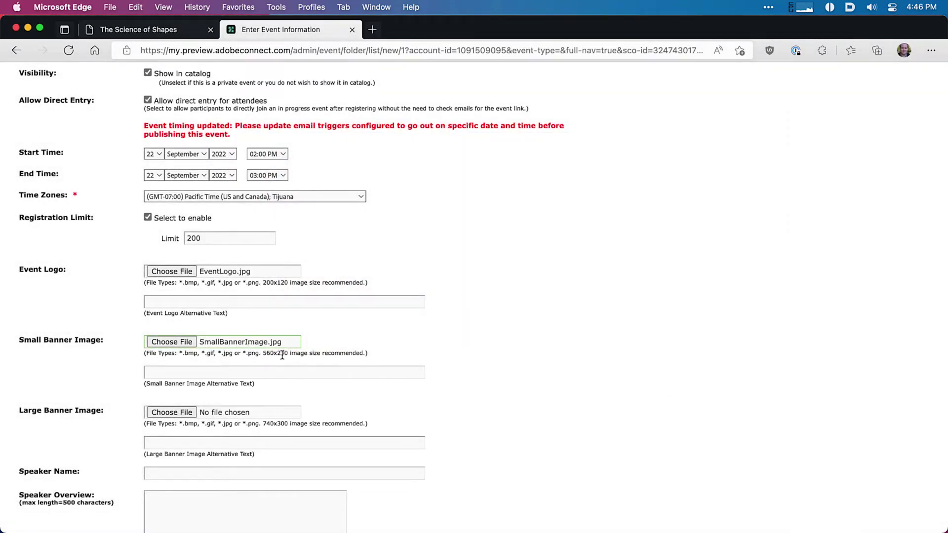
left_click(262, 372)
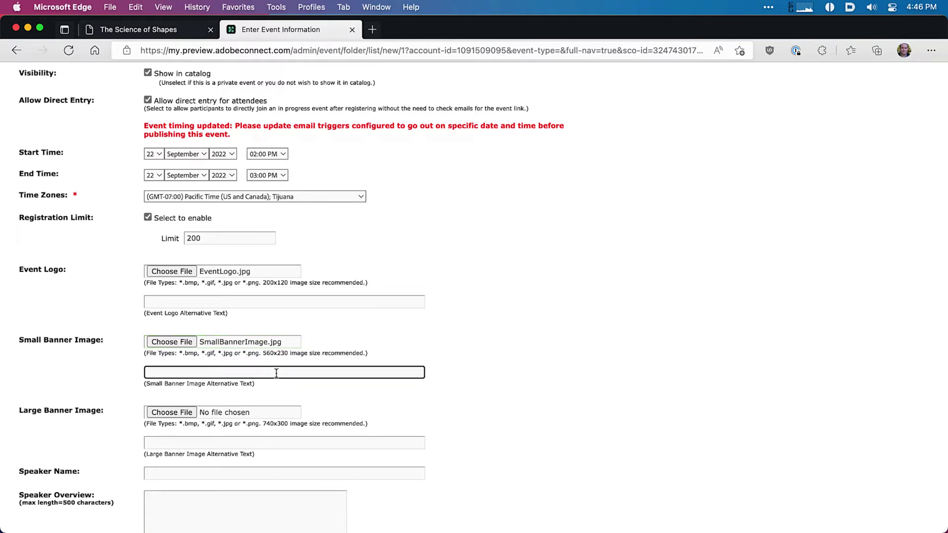
scroll(274, 372, "down", 3)
Step: Attach LargeBannerImage.jpg as the event's large banner image
left_click(176, 352)
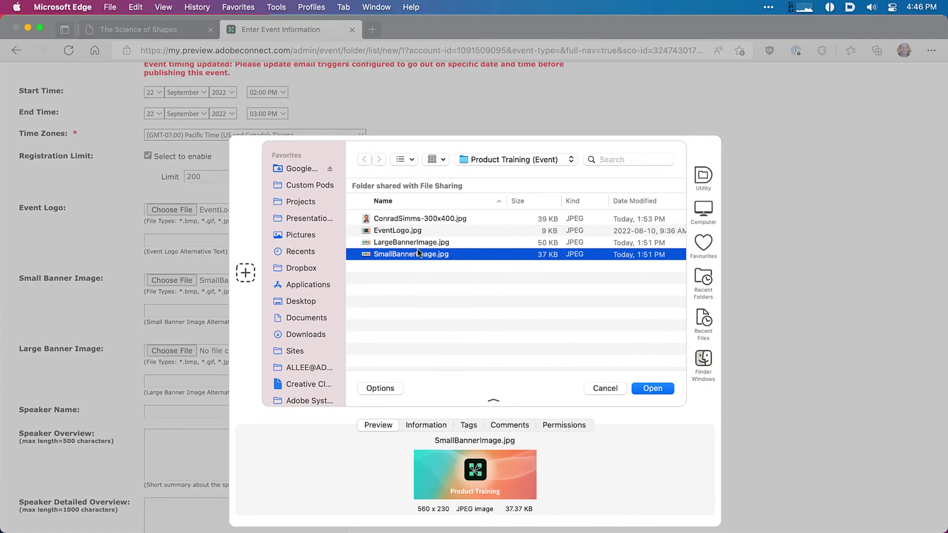
left_click(419, 243)
left_click(633, 389)
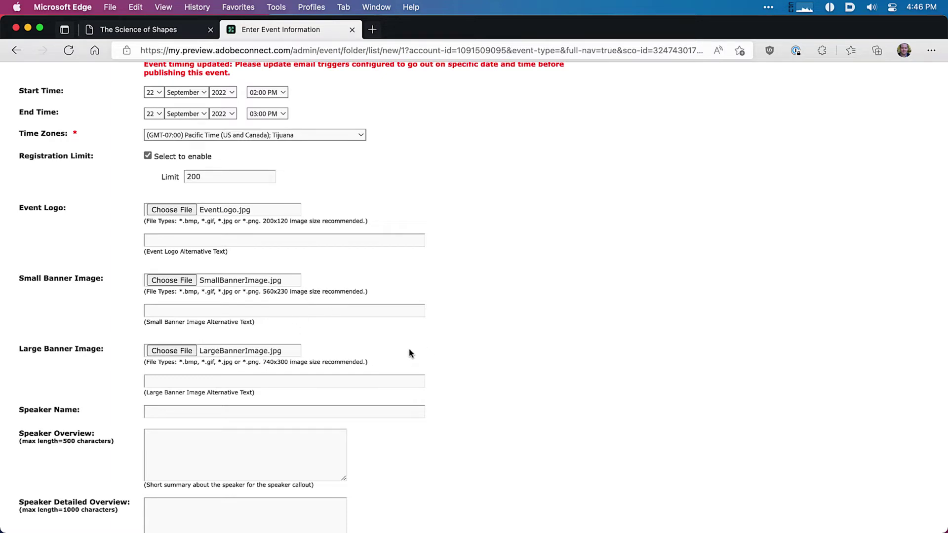
scroll(405, 349, "down", 2)
Step: Enter the speaker's name and paste the short bio into Speaker Overview
left_click(415, 373)
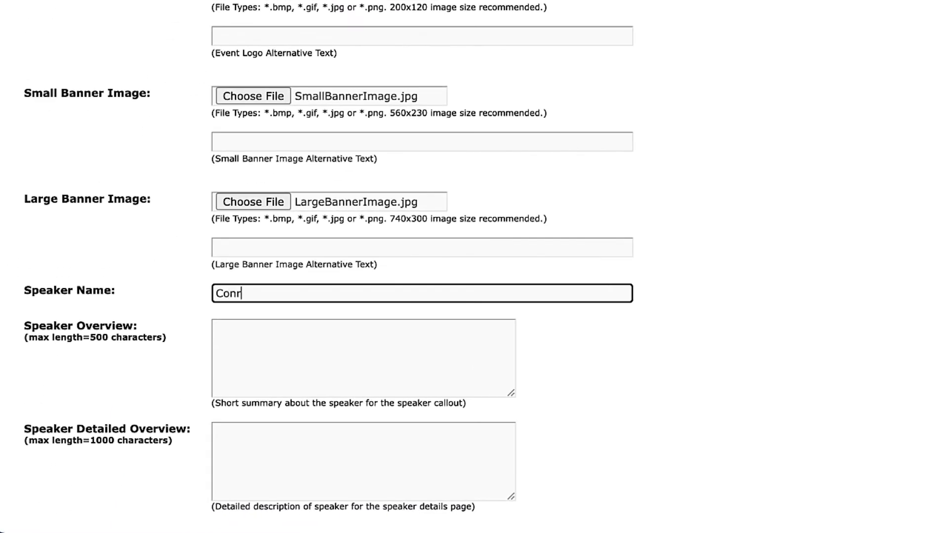
key("Tab")
scroll(672, 302, "down", 1)
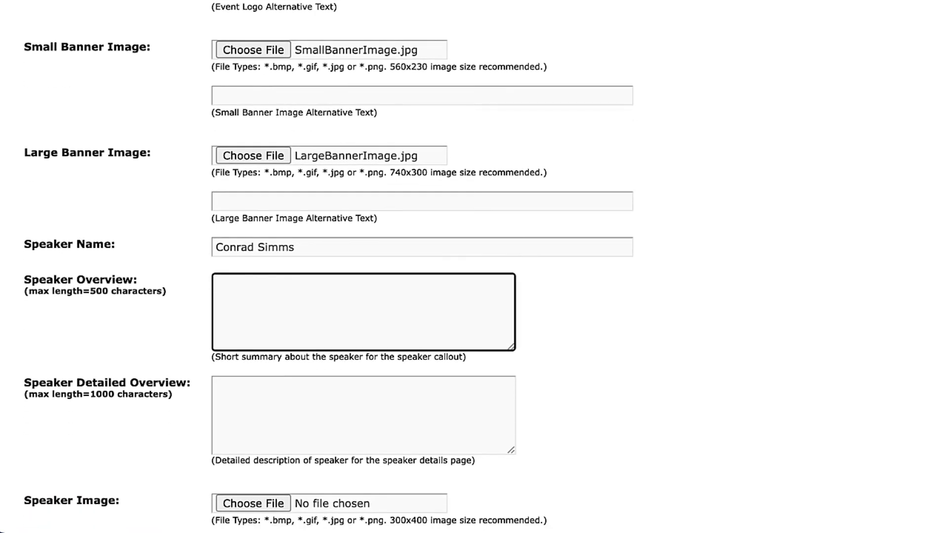
key("super+Tab")
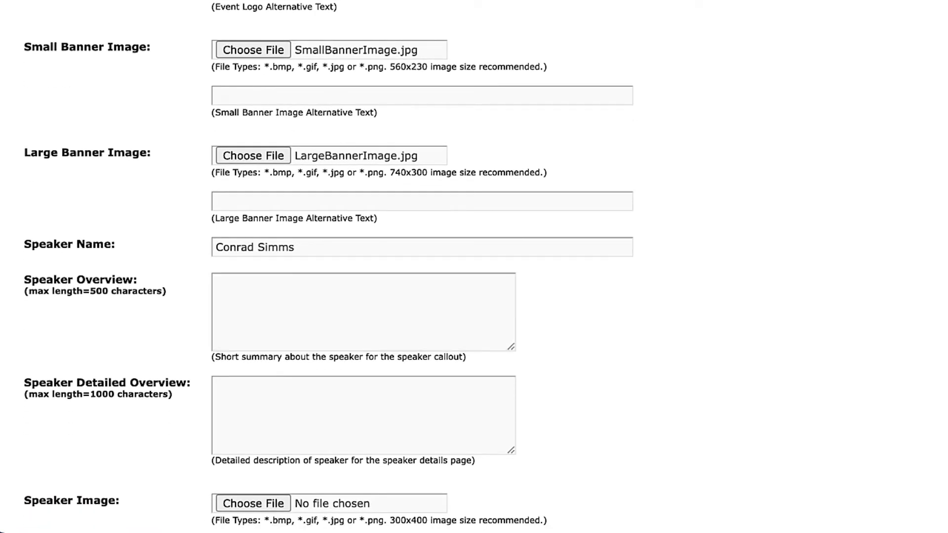
key("super+Tab")
type("Conrad is an instructional designer who has been working in the industry for 14 years. He helps organizations build eLearning that works for them.")
Step: Paste the longer speaker bio into Speaker Detailed Overview
left_click(366, 411)
key("super+Tab")
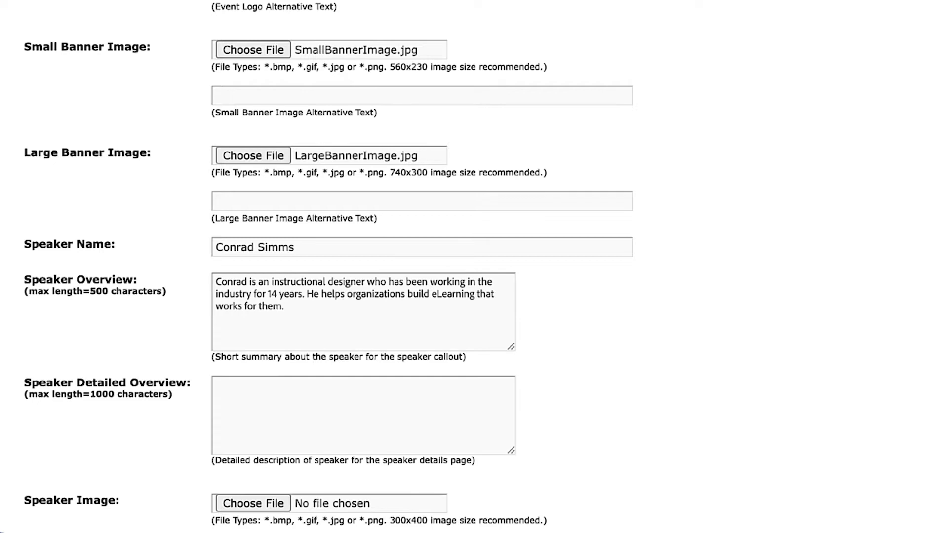
left_click(411, 400)
type("Conrad is an instructional designer who has been working in the industry for 14 years. He helps organizations build eLearning that works for them. Whether your need is for live virtual classroom instruction or on-demand asynchronous courses, Conrad has a tremendous amount of experience in building learning that engages.")
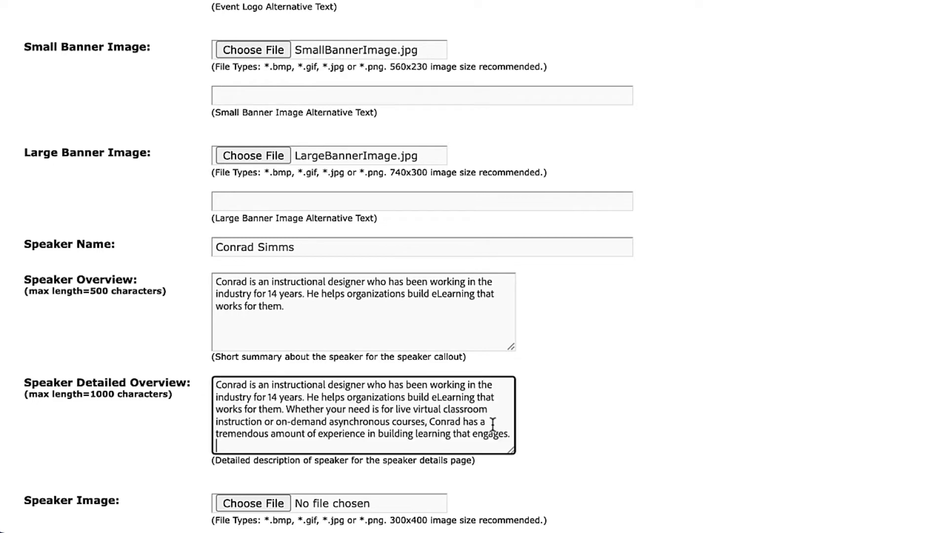
left_click(540, 420)
scroll(540, 419, "down", 1)
scroll(539, 414, "down", 5)
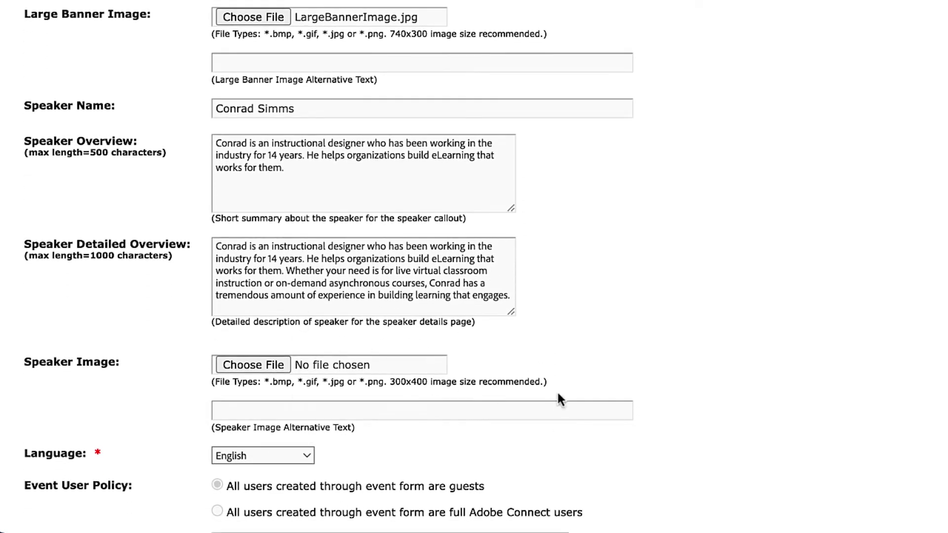
scroll(514, 294, "down", 2)
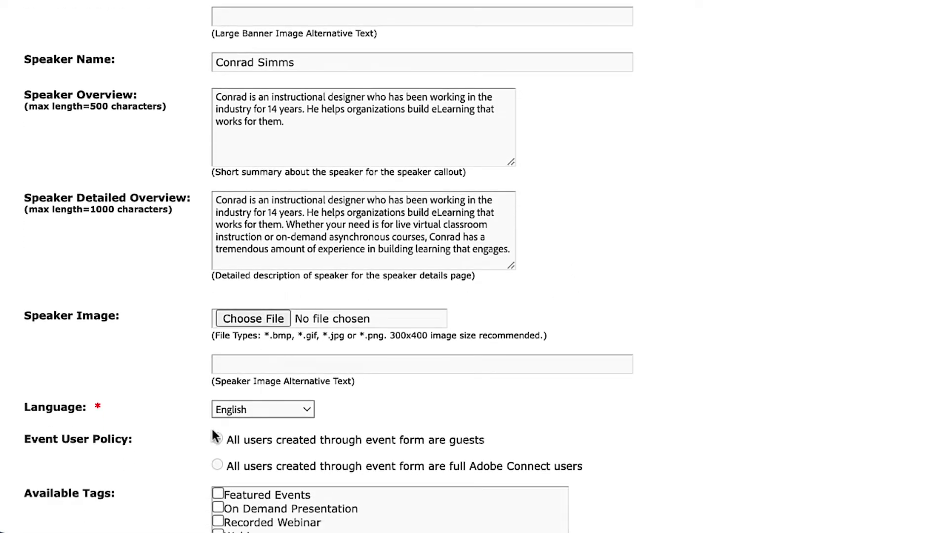
Step: Attach the speaker's 300x400 photo as the event's speaker image
left_click(253, 318)
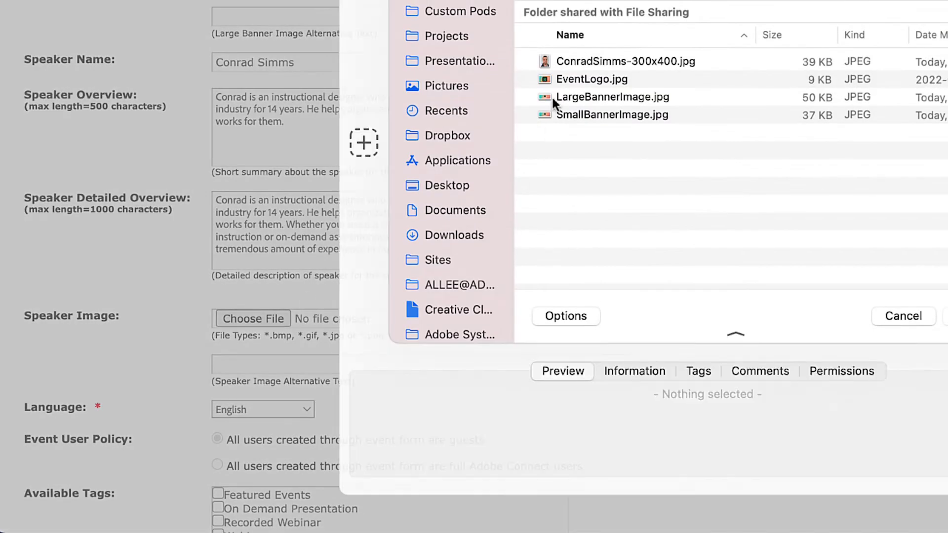
left_click(553, 99)
left_click(565, 62)
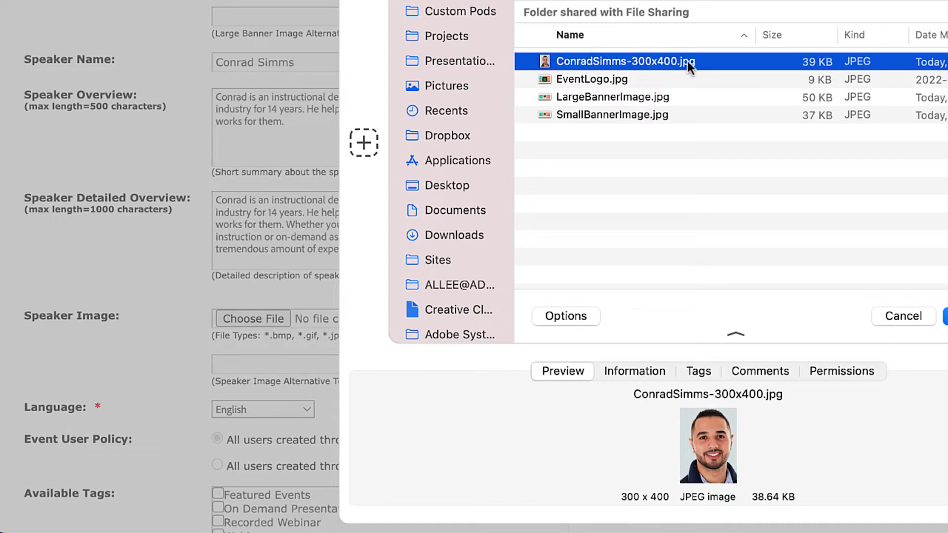
left_click(944, 316)
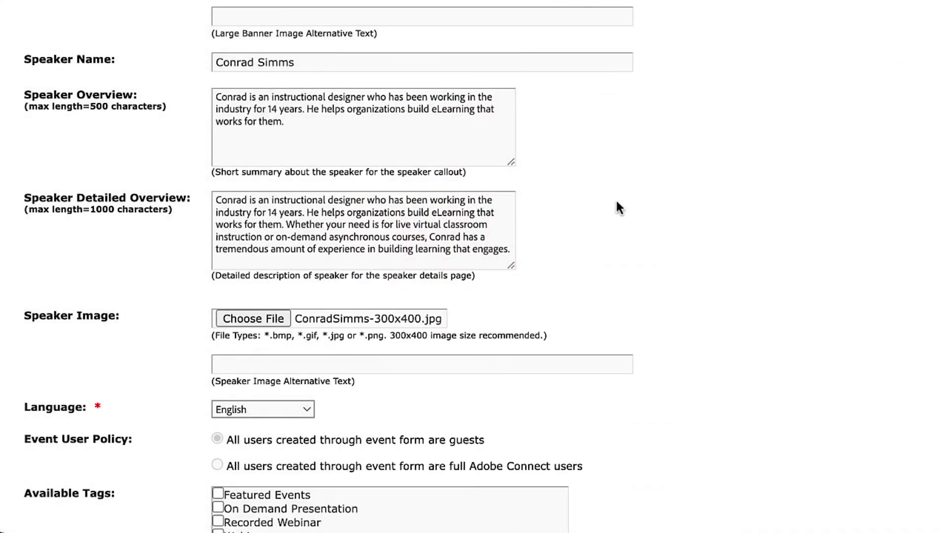
scroll(684, 271, "down", 3)
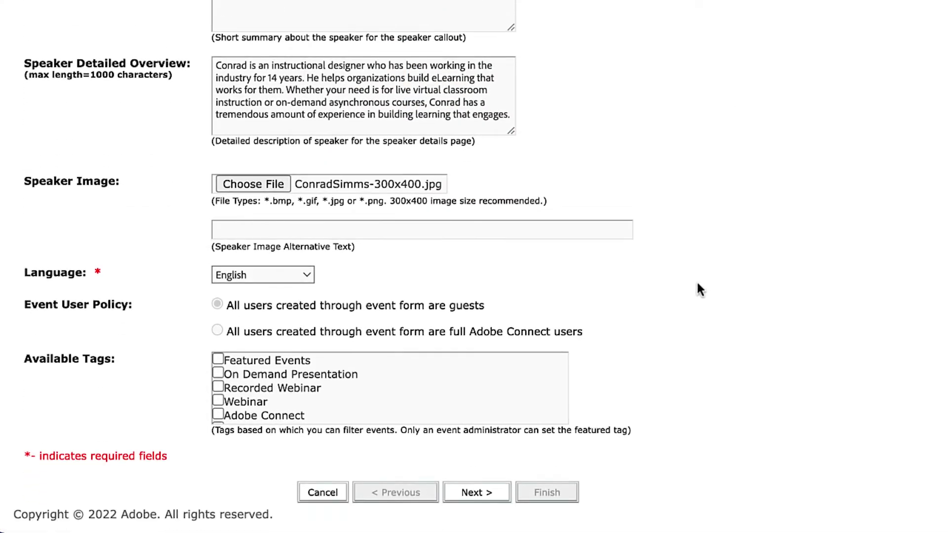
scroll(402, 405, "down", 2)
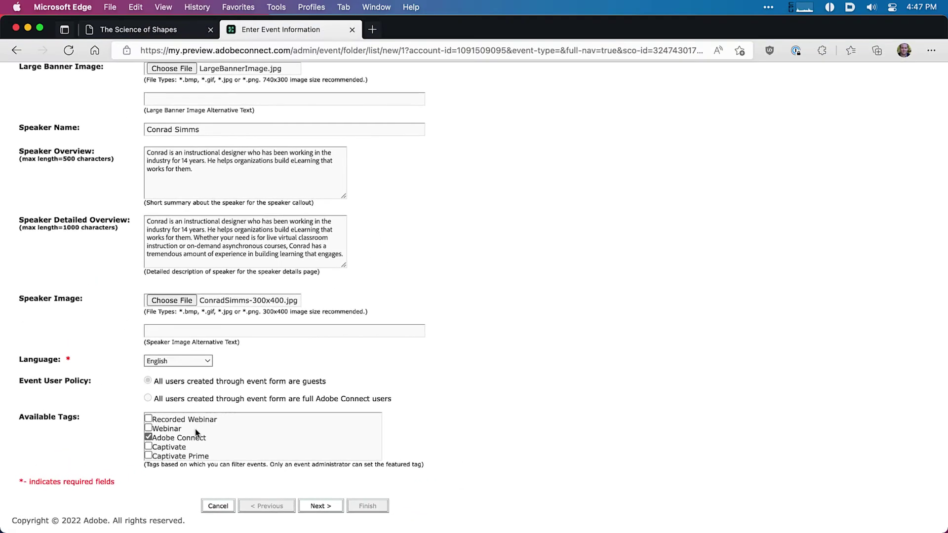
scroll(196, 434, "up", 2)
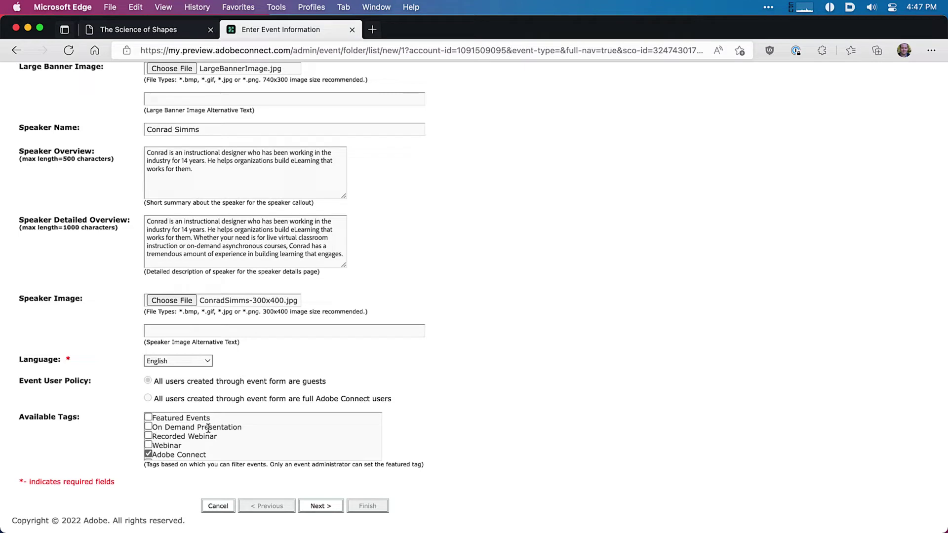
Step: Choose the Product Training Session meeting as content and continue to Create Registration
left_click(316, 506)
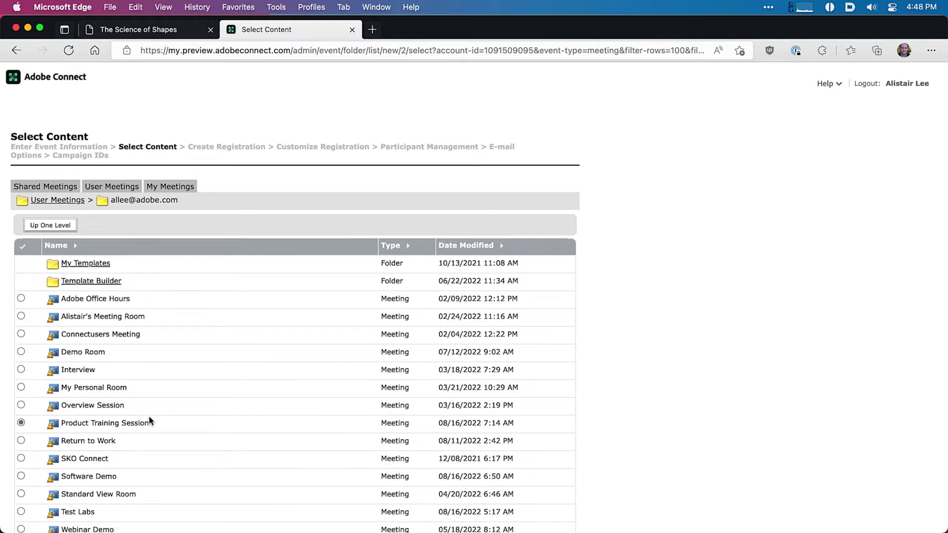
scroll(150, 420, "down", 2)
left_click(316, 506)
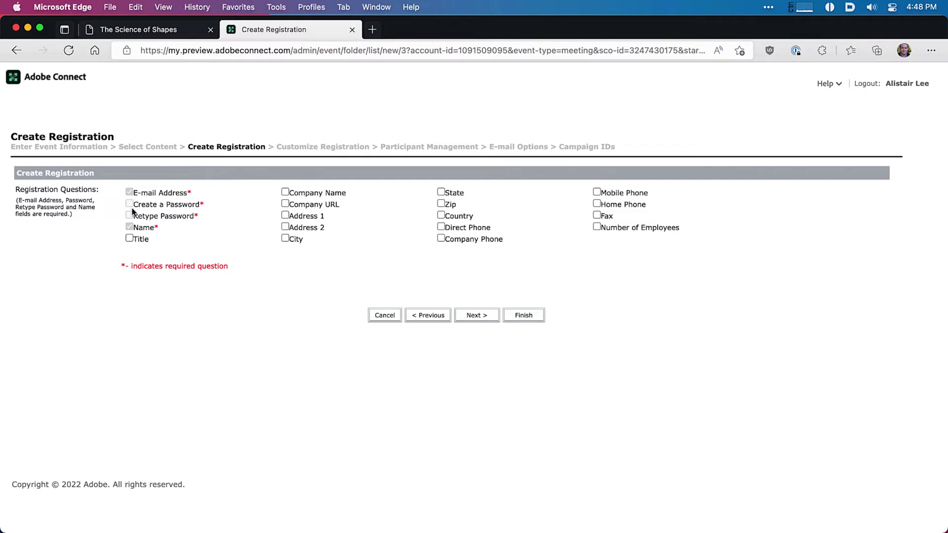
Step: Add Company Name as a registration question and begin a New Multiple Choice question
left_click(284, 191)
left_click(473, 317)
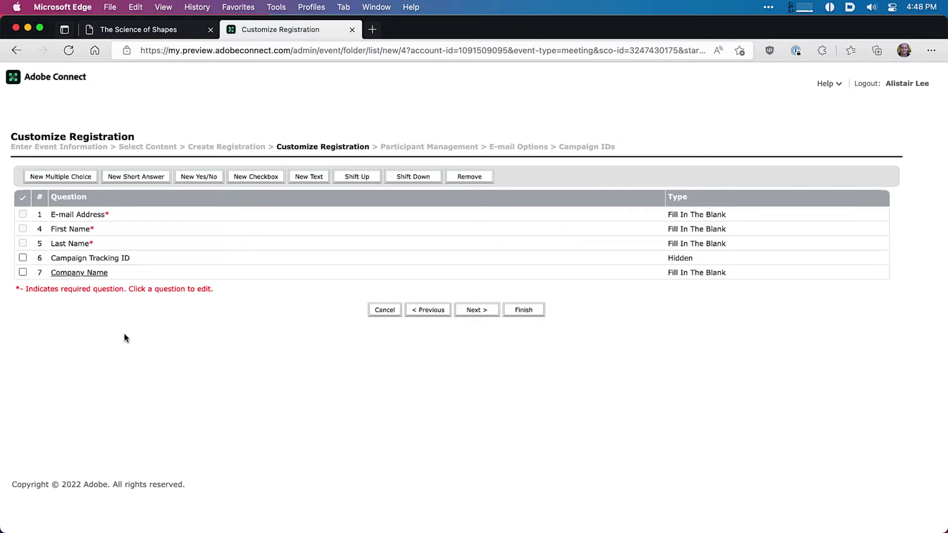
left_click(67, 179)
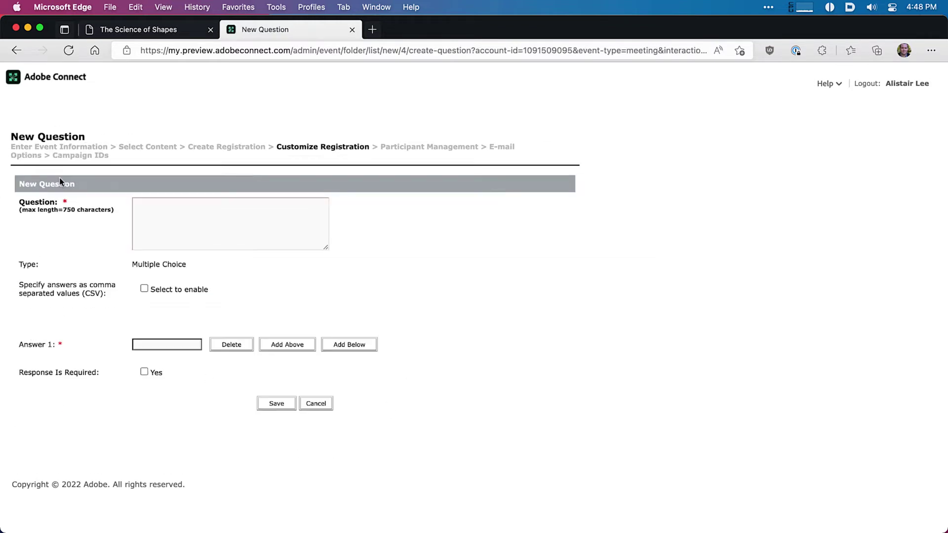
Step: Cancel the unfinished multiple-choice question and continue to Participant Management
left_click(181, 218)
left_click(163, 345)
left_click(144, 289)
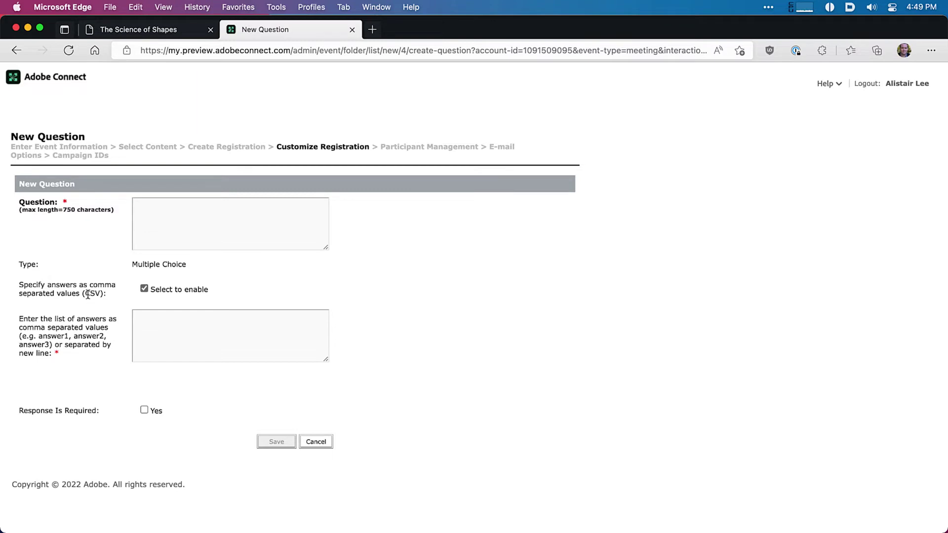
left_click(163, 325)
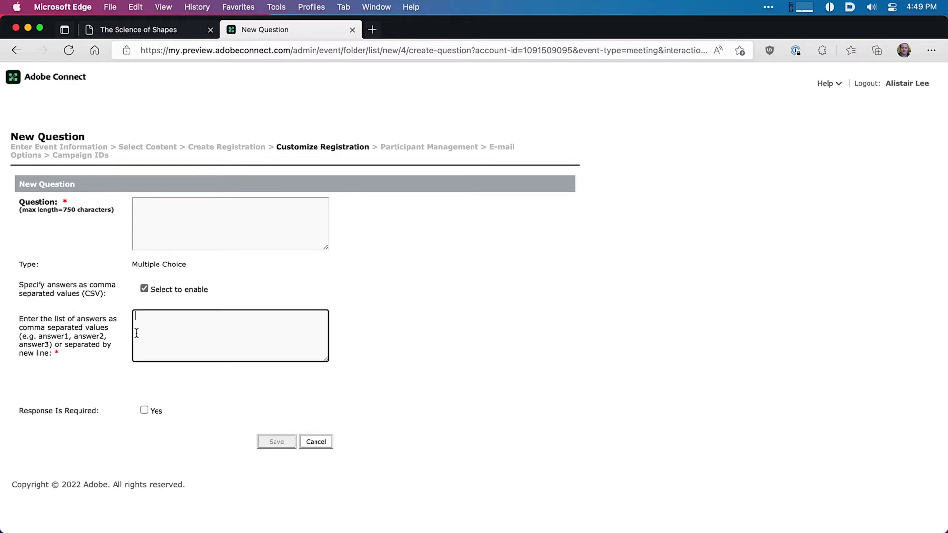
left_click(316, 442)
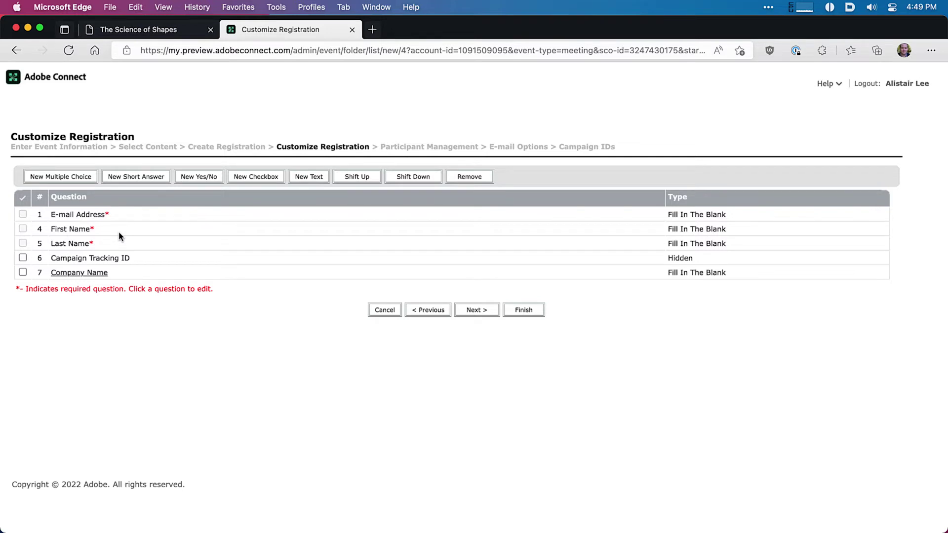
left_click(464, 312)
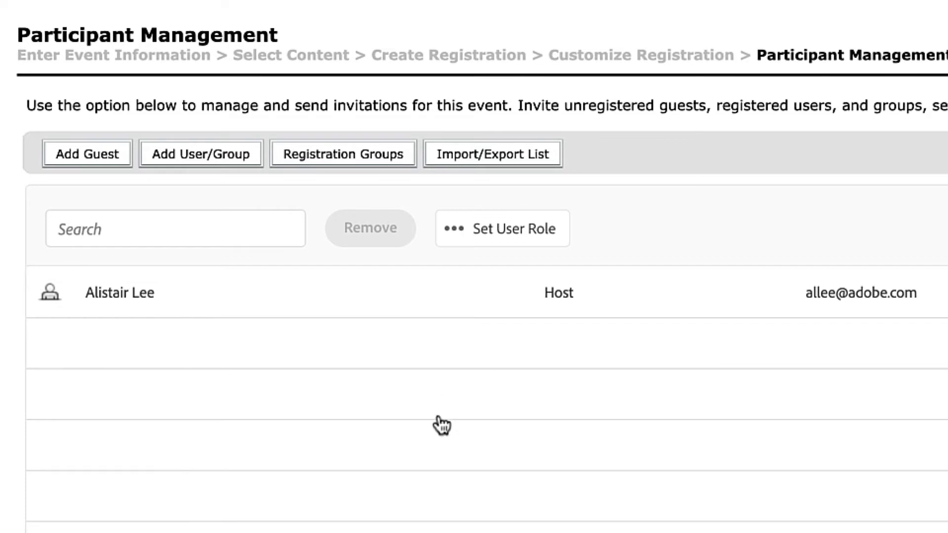
Step: Open the Import/Export List page for the event's invitee list
scroll(442, 425, "down", 1)
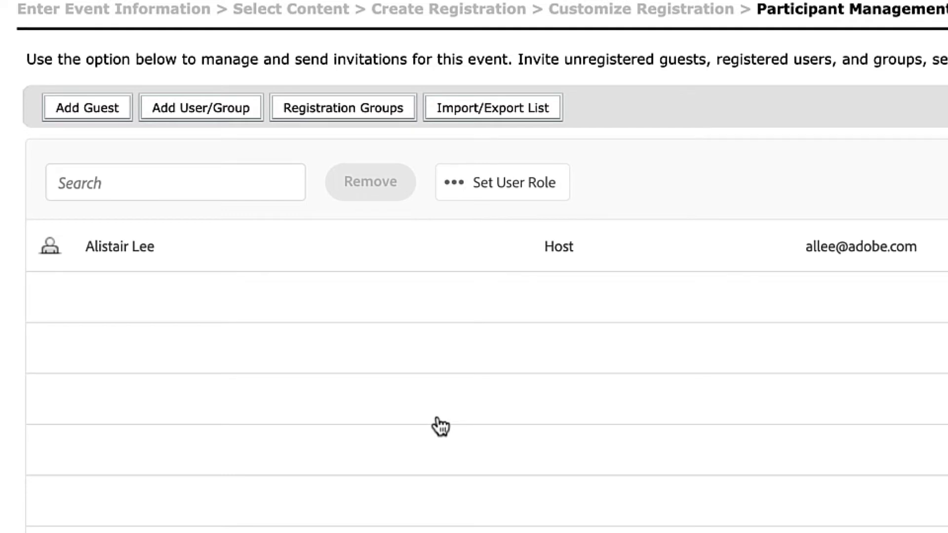
left_click(475, 119)
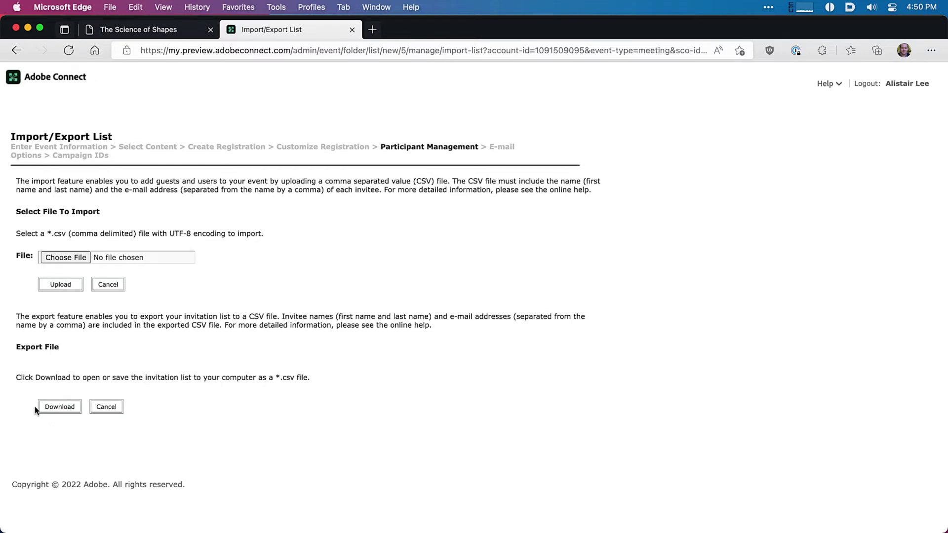
Step: Go back to Participant Management and open the Add User/Group page
left_click(20, 52)
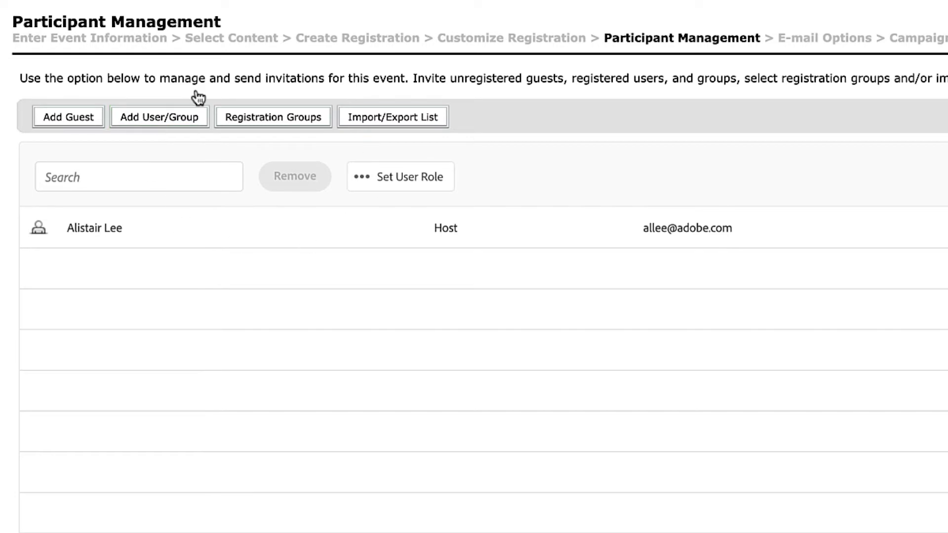
left_click(173, 125)
Step: Search available users by name, add the matching user, and confirm the invitation
left_click(122, 224)
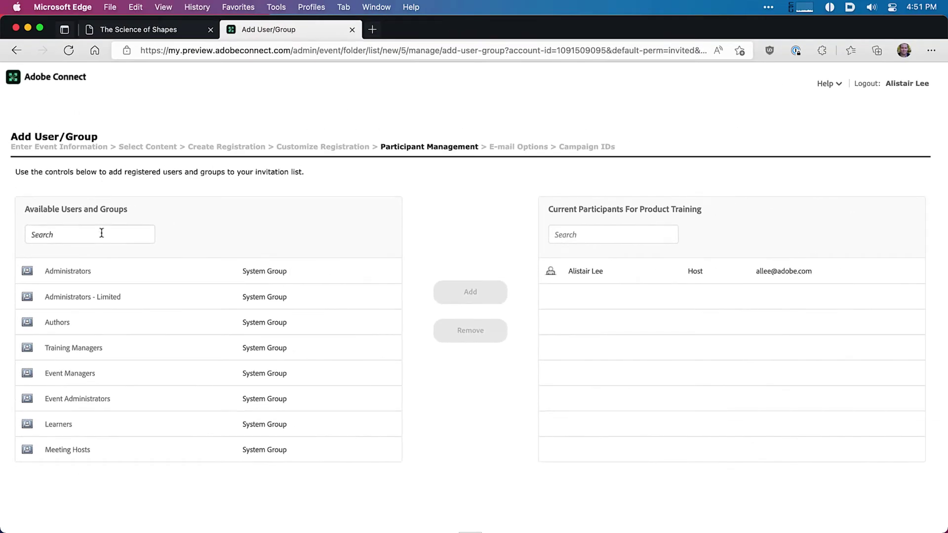
type("Peter")
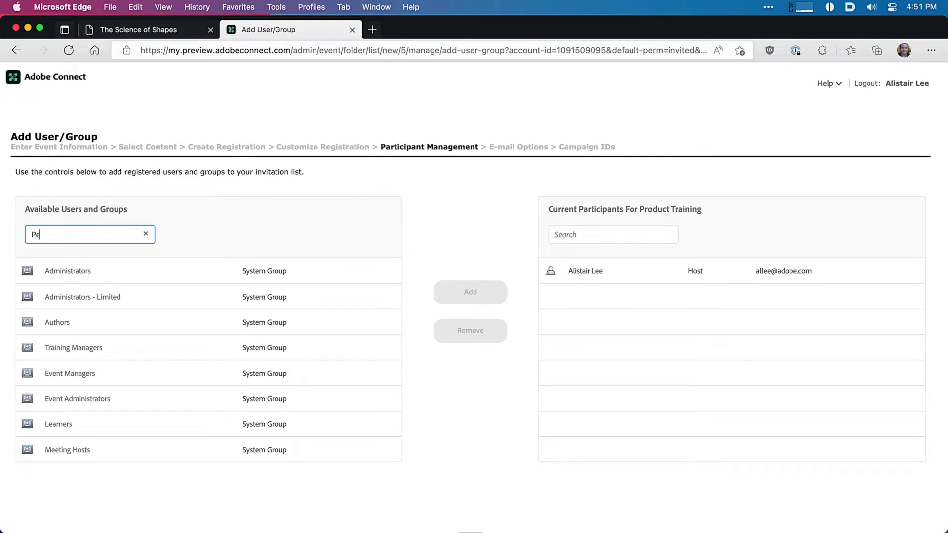
left_click(97, 270)
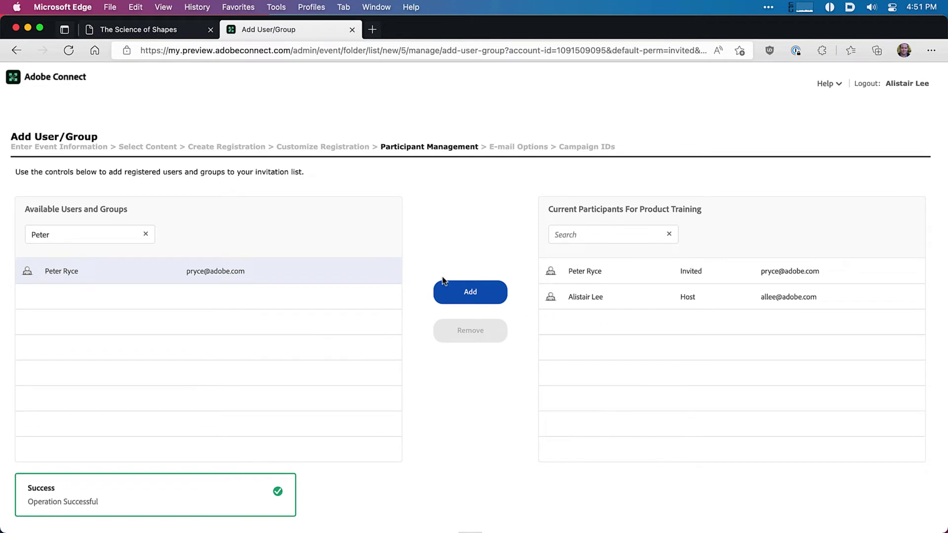
scroll(439, 279, "down", 2)
left_click(469, 508)
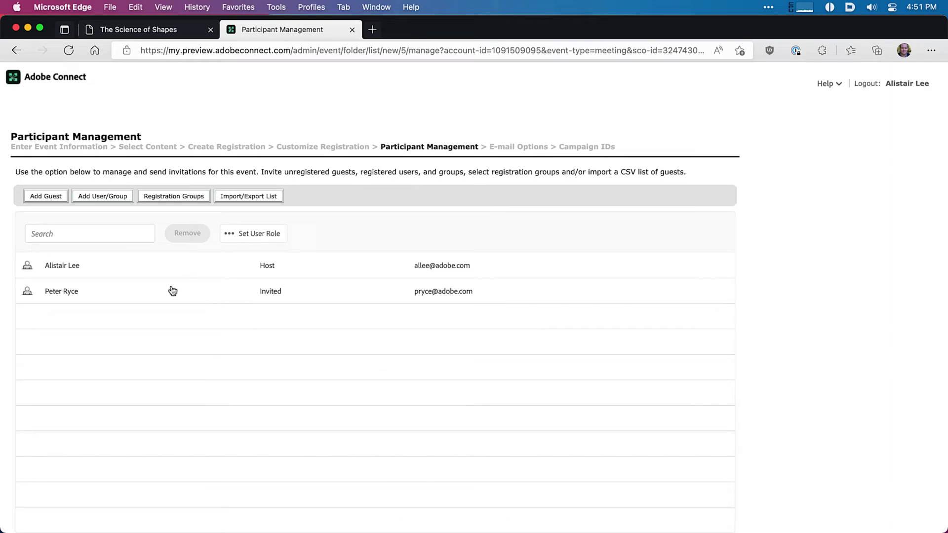
Step: Give the newly invited participant the Host role, then start the Add Guest e-mail form
left_click(151, 292)
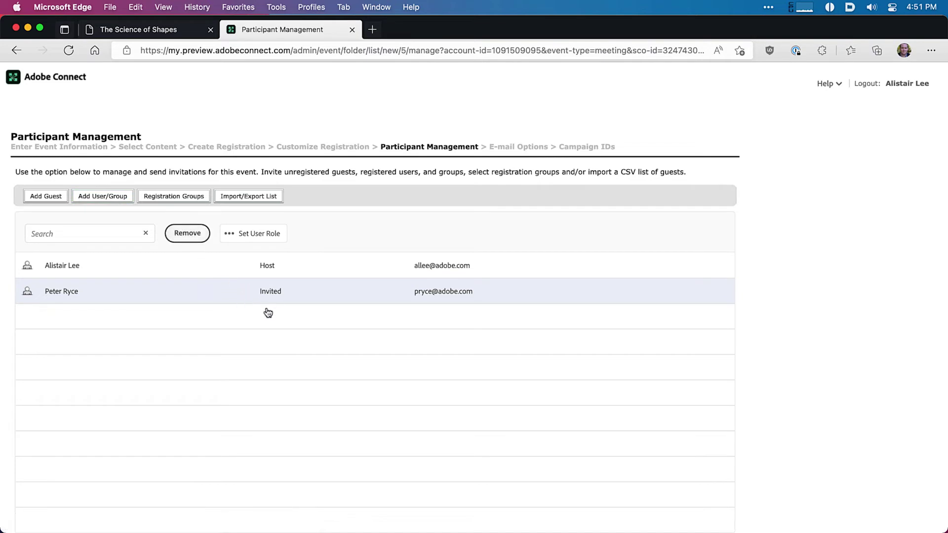
left_click(274, 239)
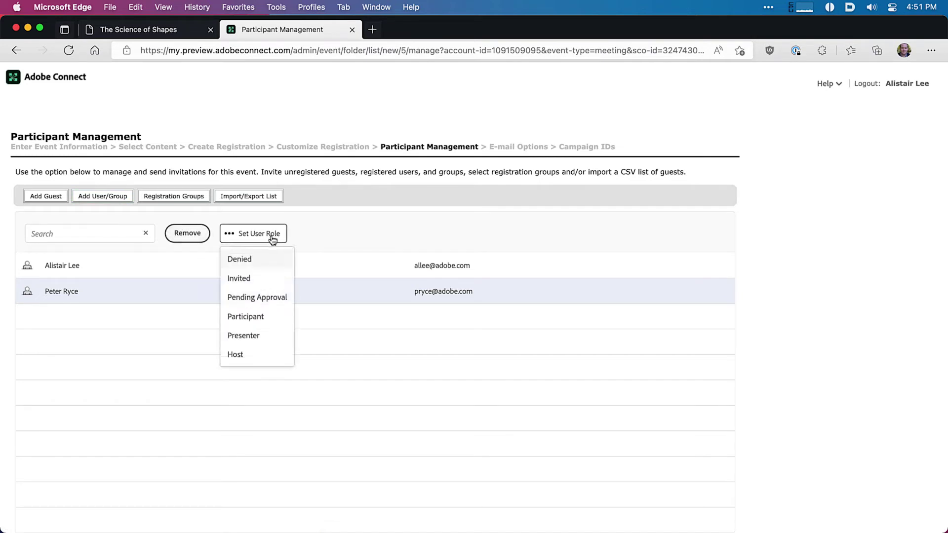
left_click(265, 356)
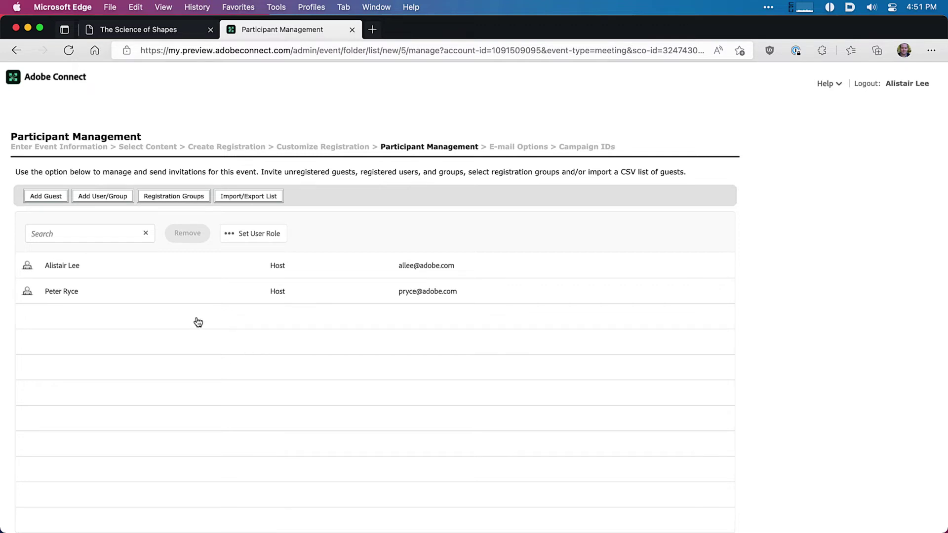
left_click(56, 200)
left_click(97, 238)
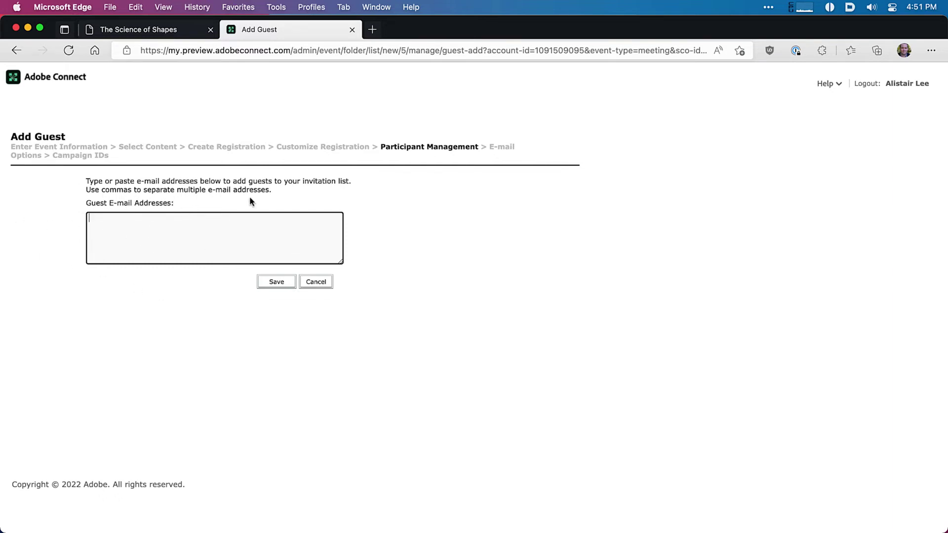
Step: Cancel the Add Guest form without adding anyone and continue to E-mail Options
left_click(317, 282)
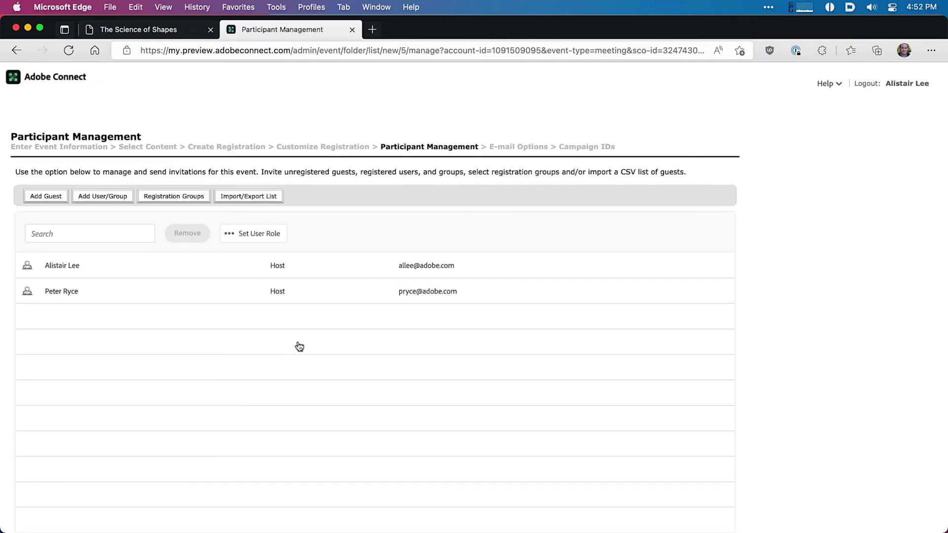
scroll(296, 346, "down", 3)
left_click(386, 505)
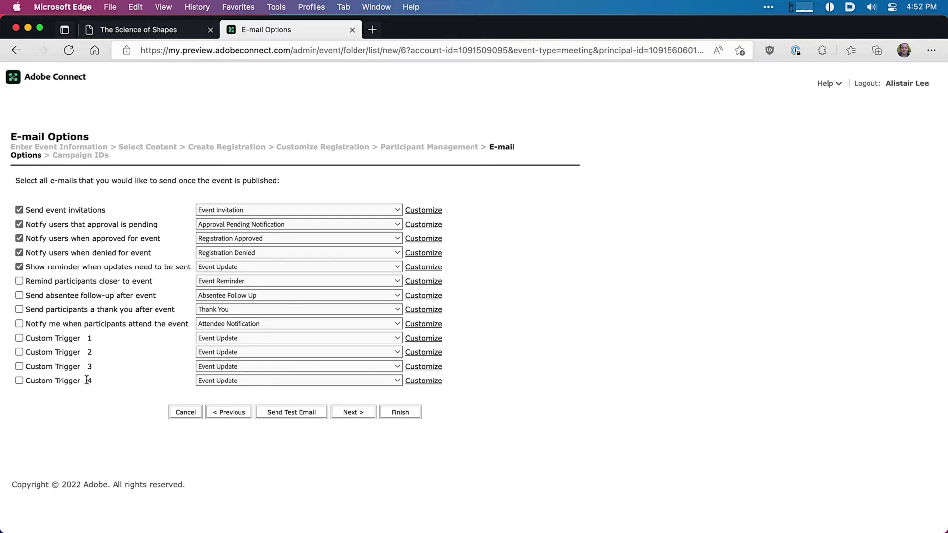
Step: Untick 'Notify users that approval is pending', leaving invitation, approval and update-reminder e-mails on
left_click_drag(40, 210, 92, 207)
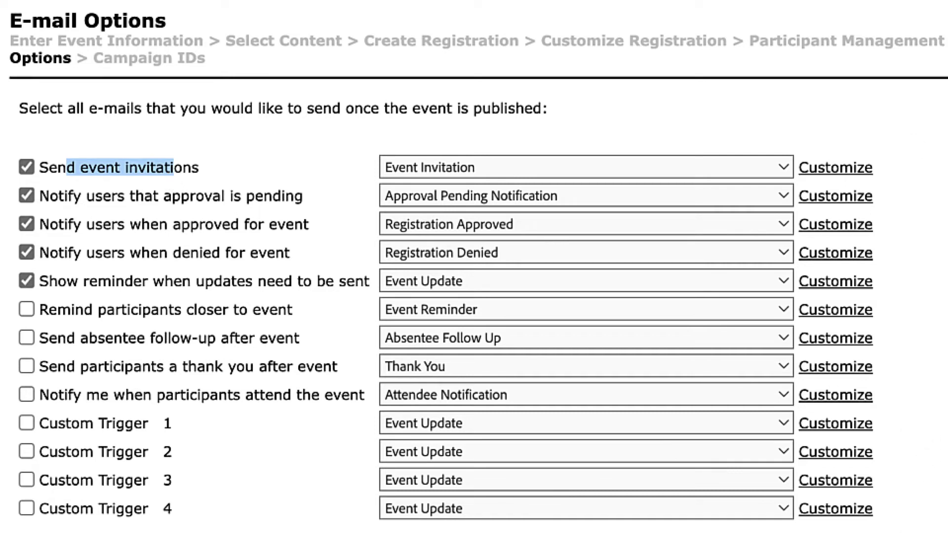
left_click(928, 523)
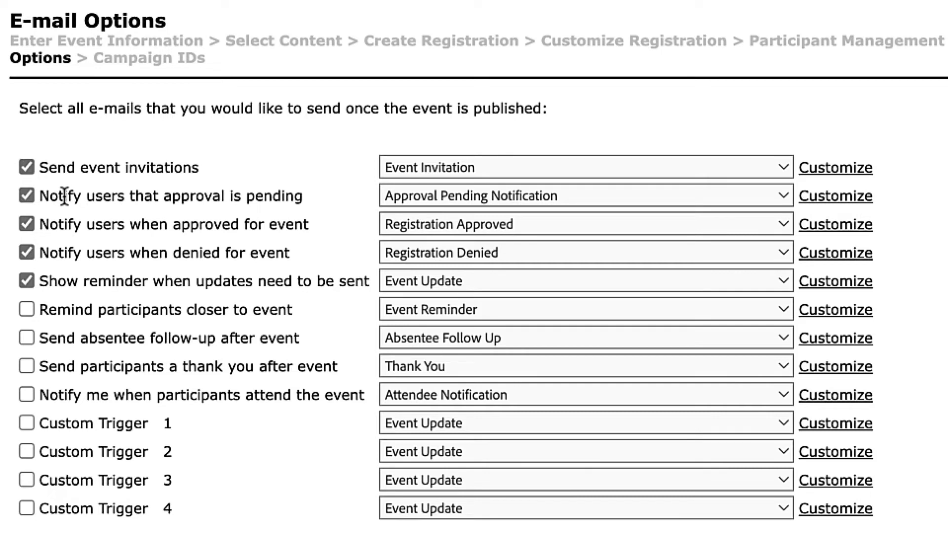
left_click_drag(212, 196, 295, 189)
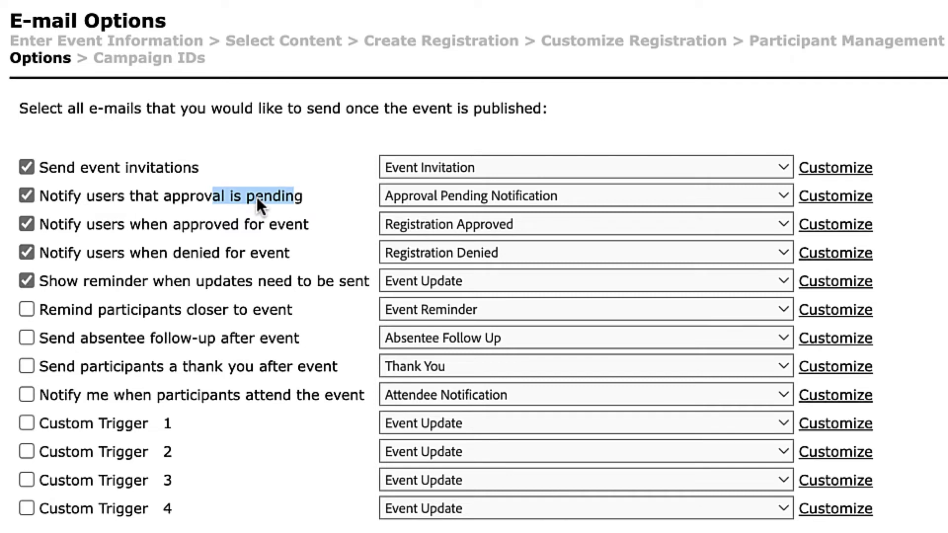
left_click(29, 195)
left_click(69, 199)
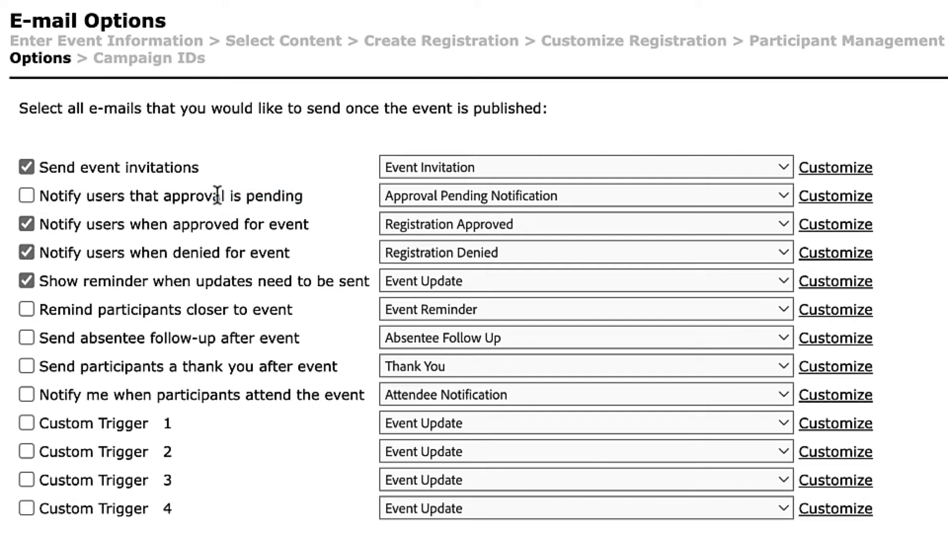
left_click_drag(309, 225, 74, 226)
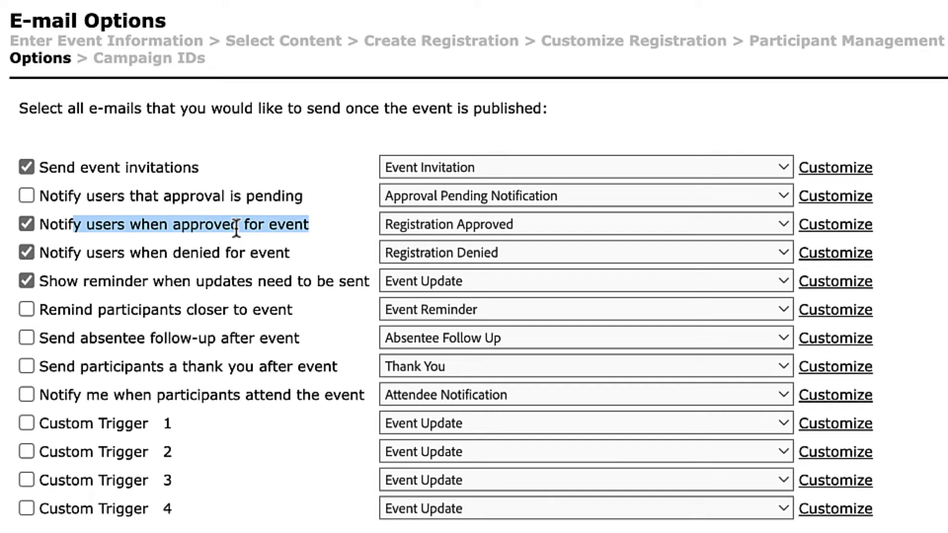
left_click(307, 225)
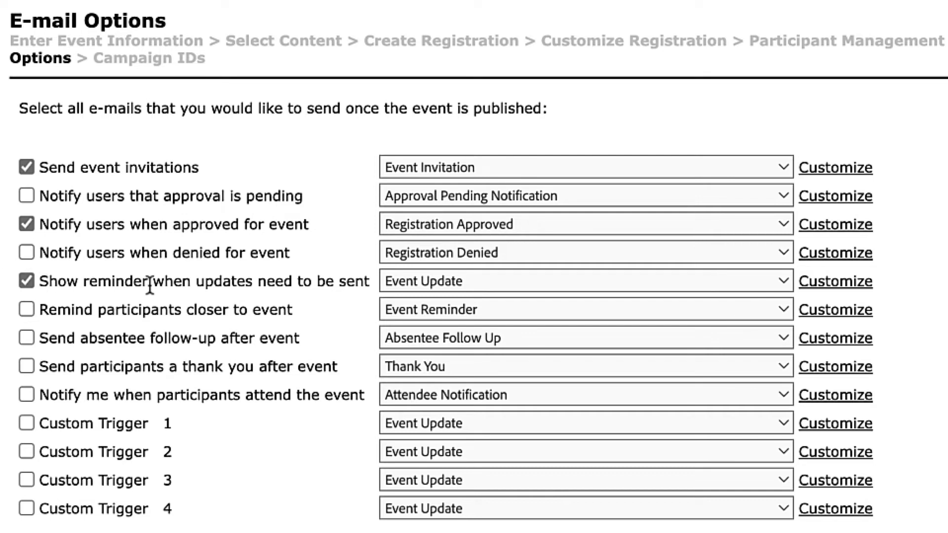
left_click_drag(148, 282, 291, 284)
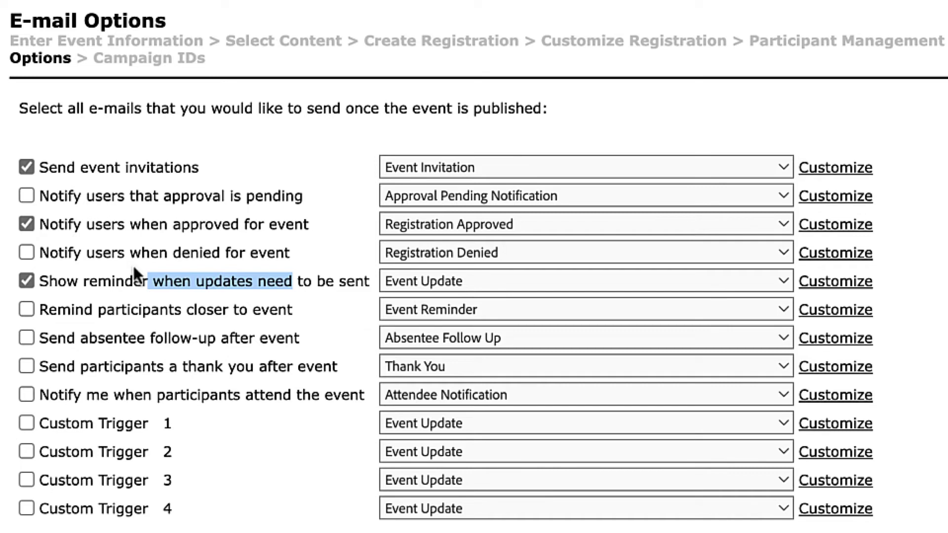
Step: Tick 'Remind participants closer to event' in the E-mail Options list
left_click(148, 277)
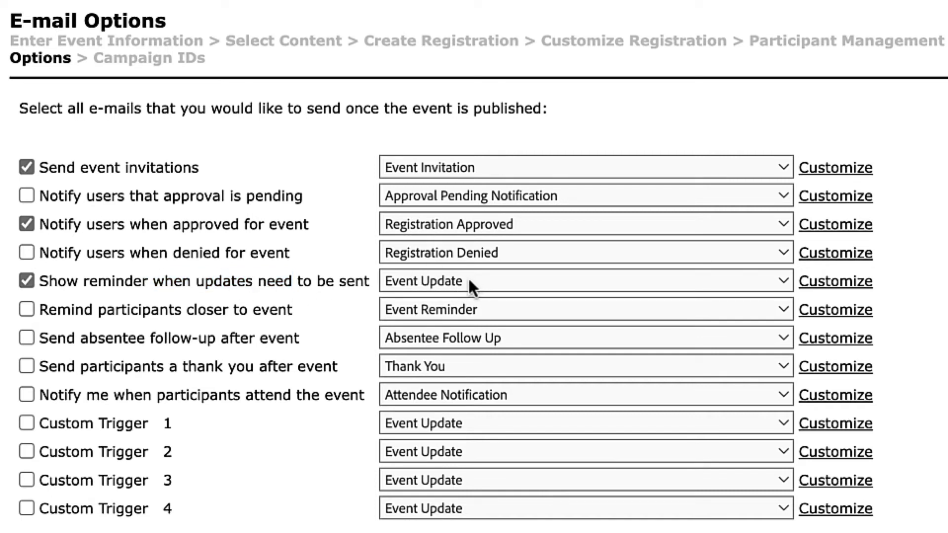
left_click(29, 311)
left_click_drag(80, 338, 128, 337)
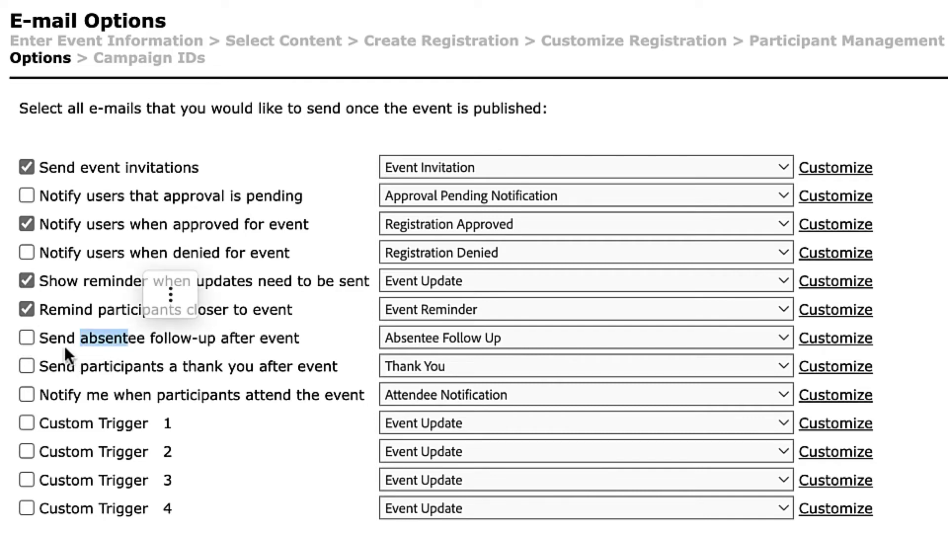
left_click(141, 369)
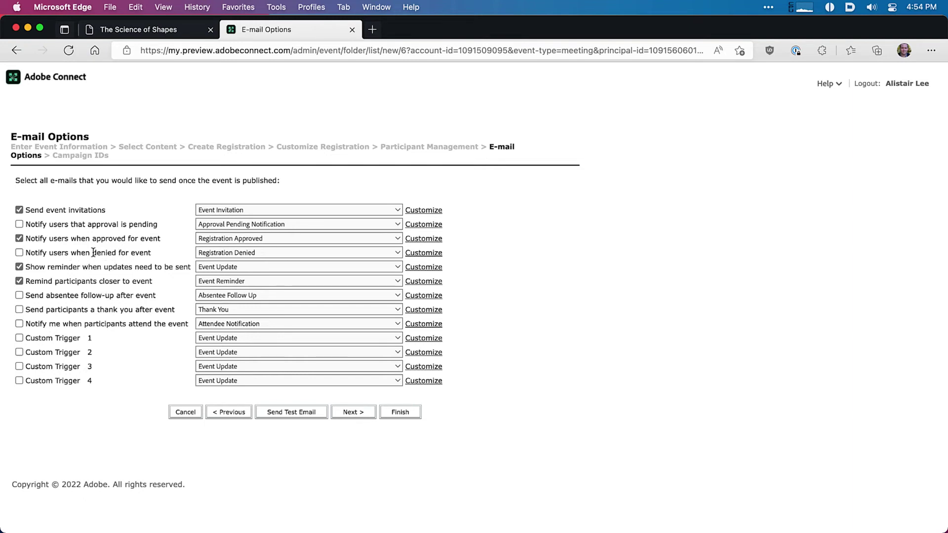
left_click_drag(62, 240, 122, 240)
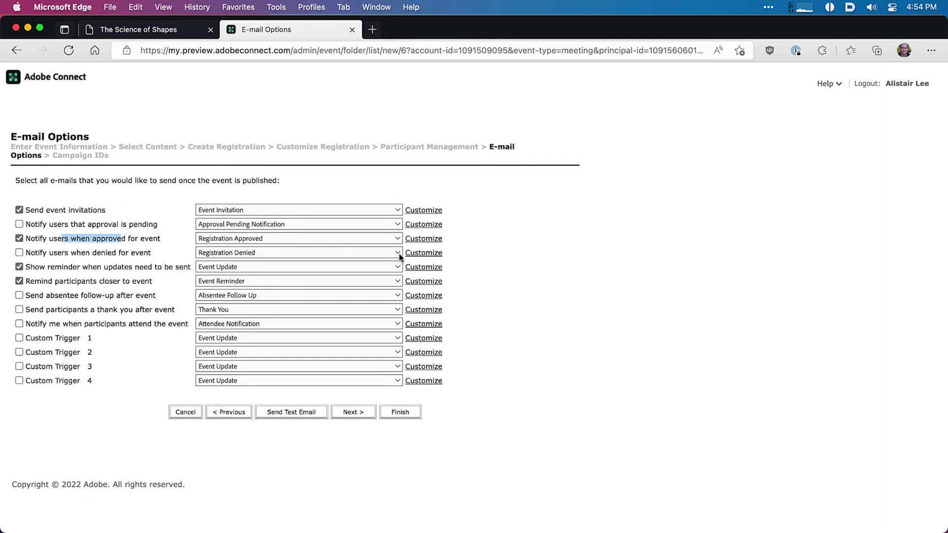
left_click(371, 242)
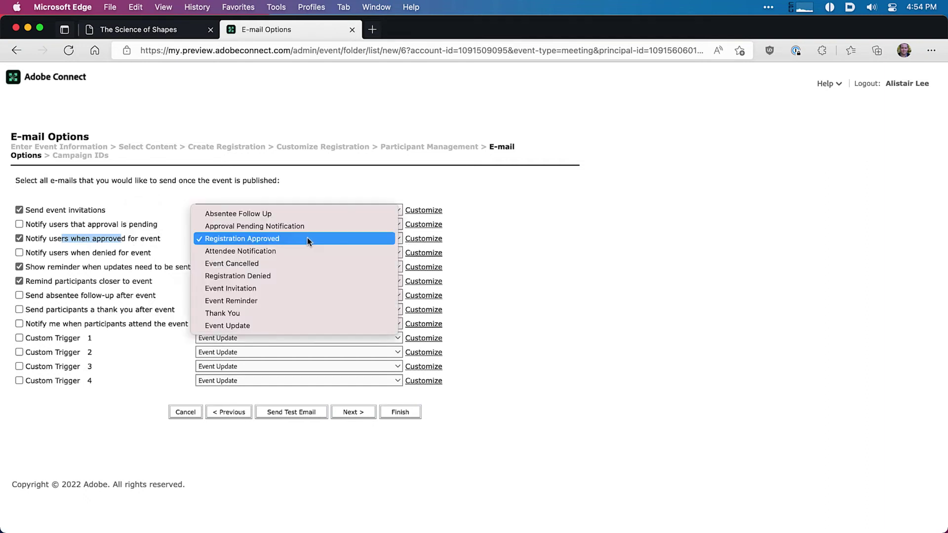
left_click(482, 224)
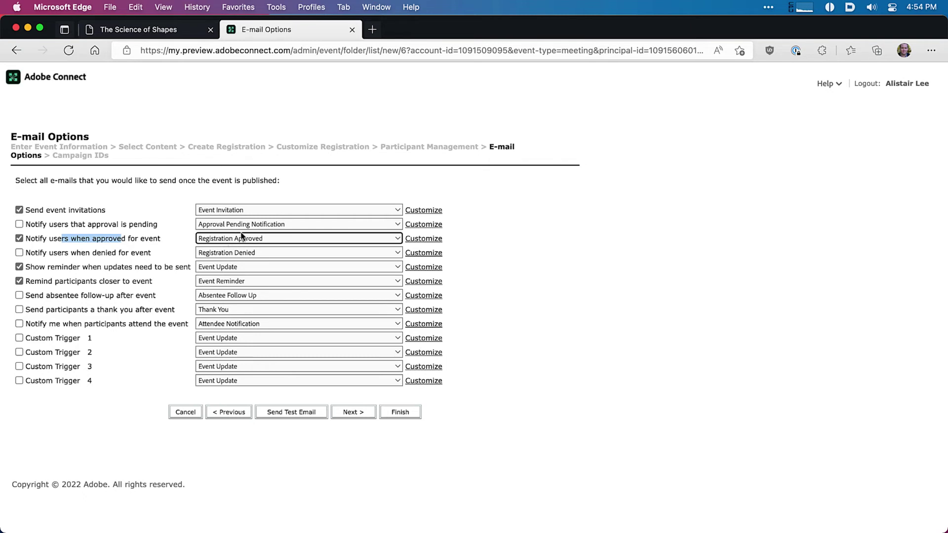
left_click(219, 239)
left_click(254, 239)
Step: Open the Registration Approved e-mail in the editor, enlarge it and review the preview
left_click(413, 239)
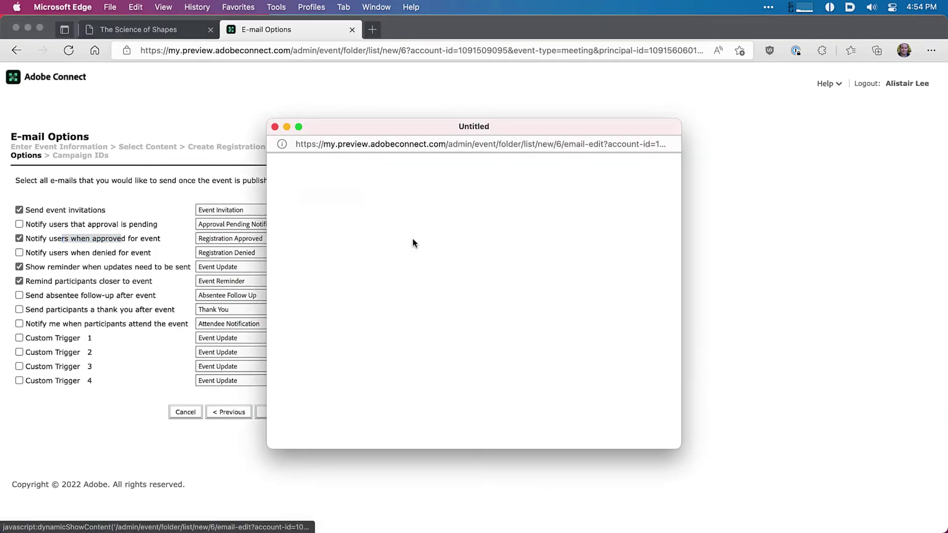
left_click_drag(336, 137, 231, 78)
left_click_drag(573, 389, 775, 433)
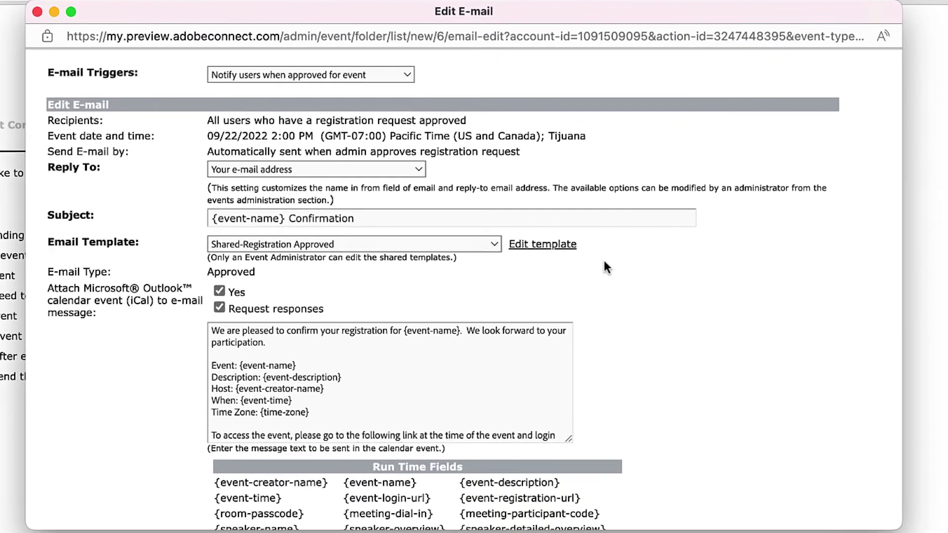
scroll(666, 351, "down", 10)
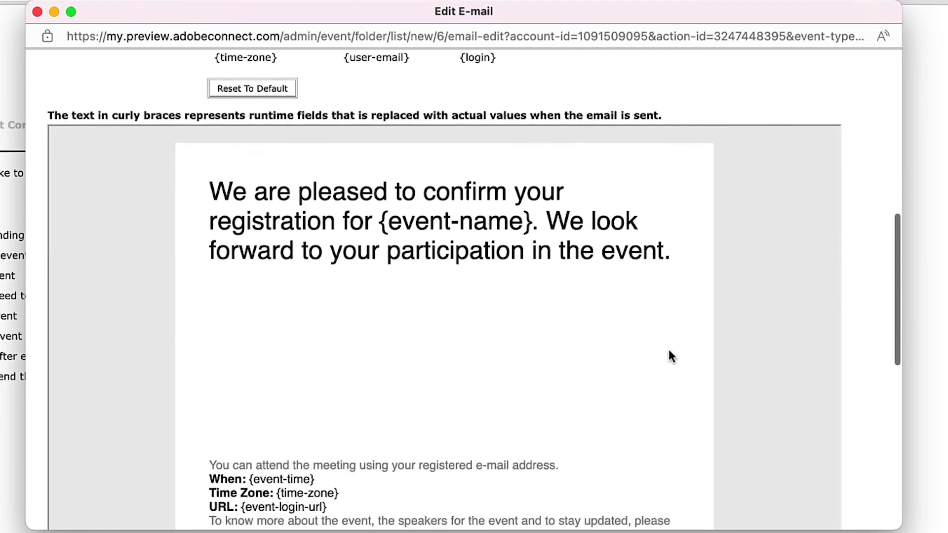
scroll(670, 351, "down", 3)
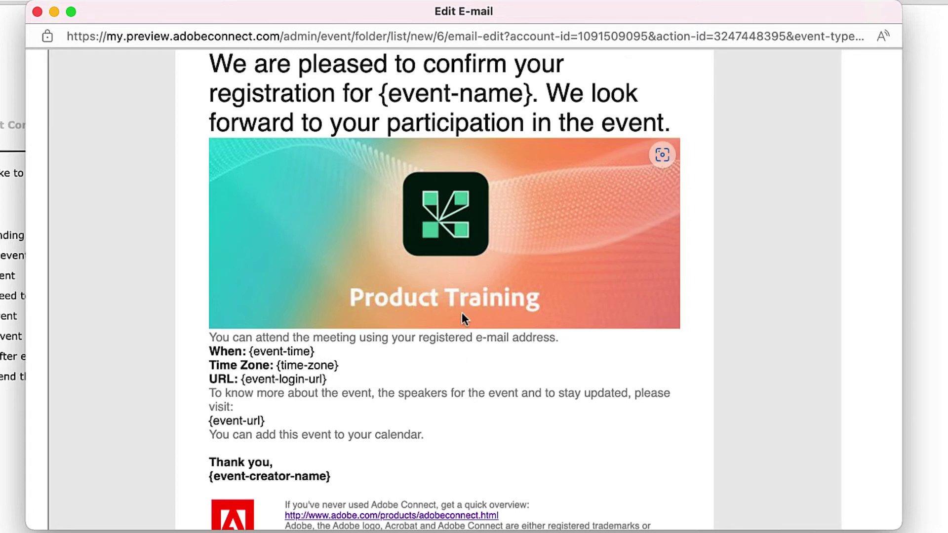
scroll(534, 360, "up", 5)
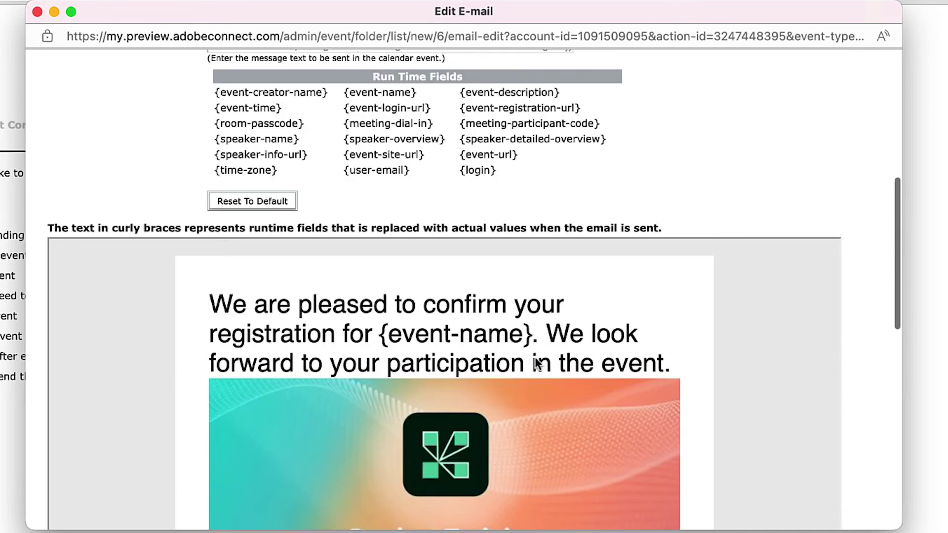
scroll(538, 365, "up", 7)
scroll(535, 359, "up", 1)
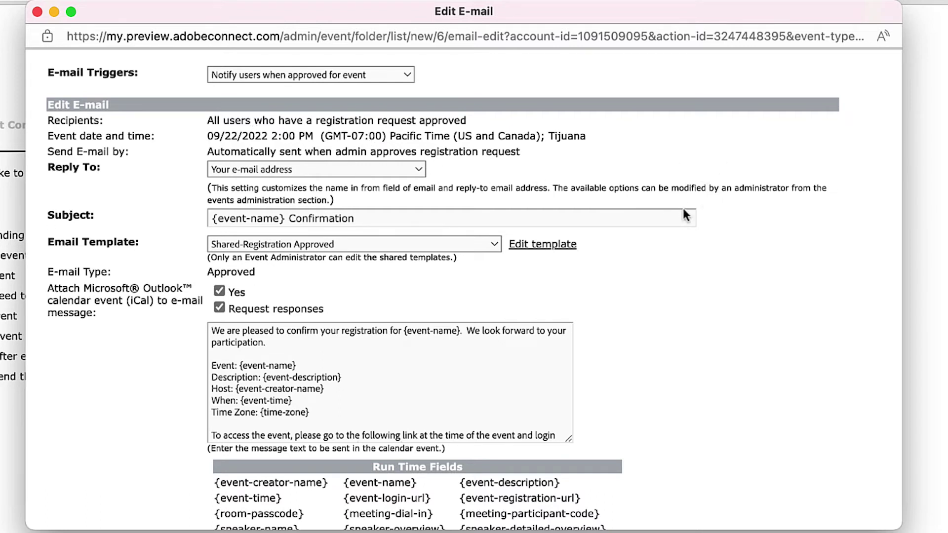
Step: Set the approval e-mail's Reply To address to Do_Not_Reply
left_click(384, 169)
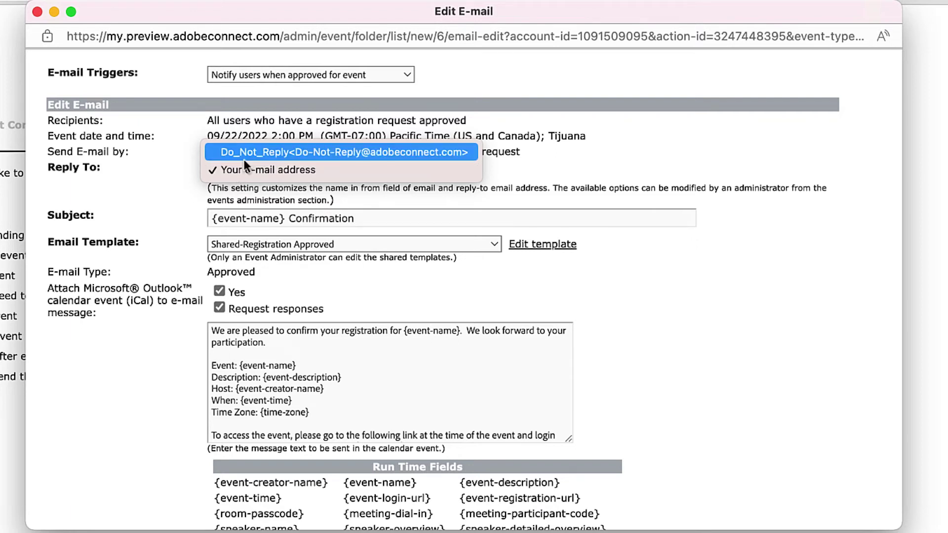
left_click(241, 152)
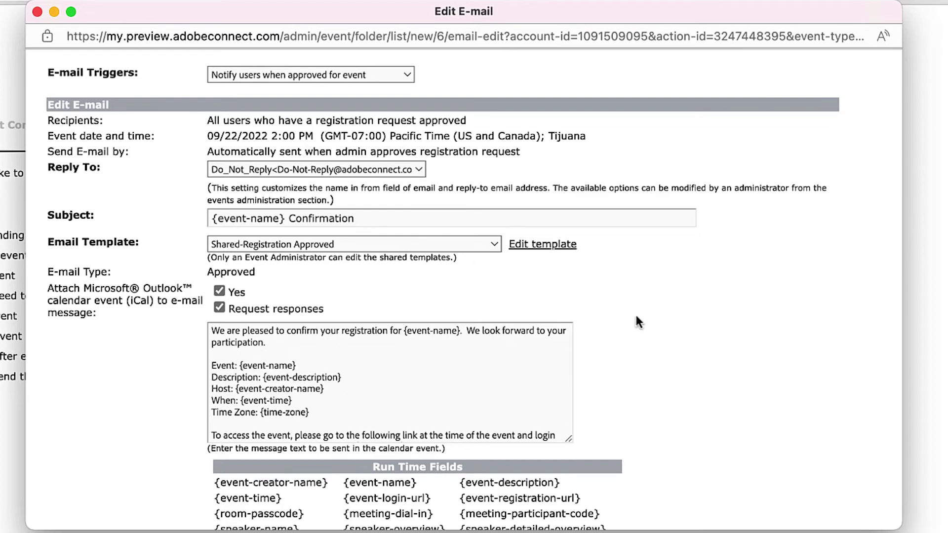
scroll(753, 331, "down", 15)
scroll(755, 346, "up", 15)
Step: Uncheck 'Request responses' on the approval e-mail's iCal attachment and close the editor
left_click_drag(216, 332, 426, 406)
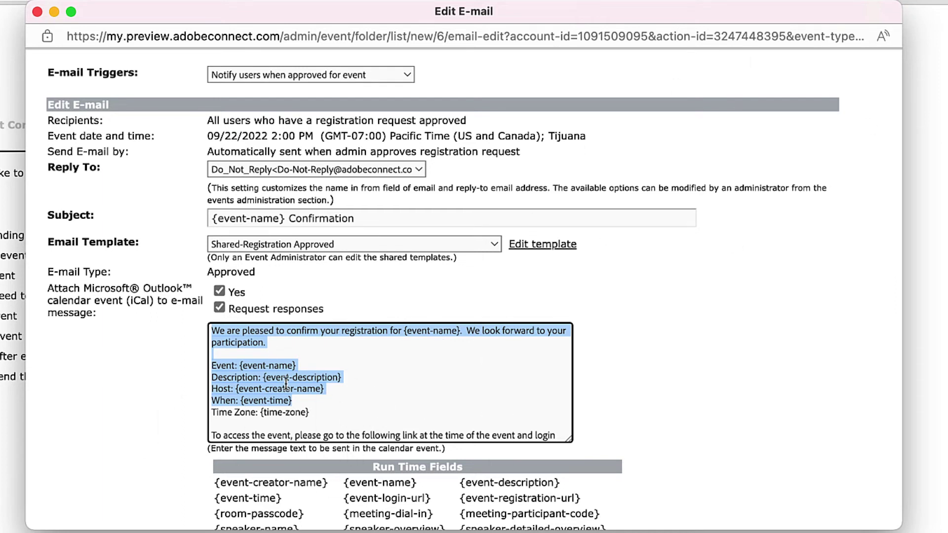
left_click(143, 380)
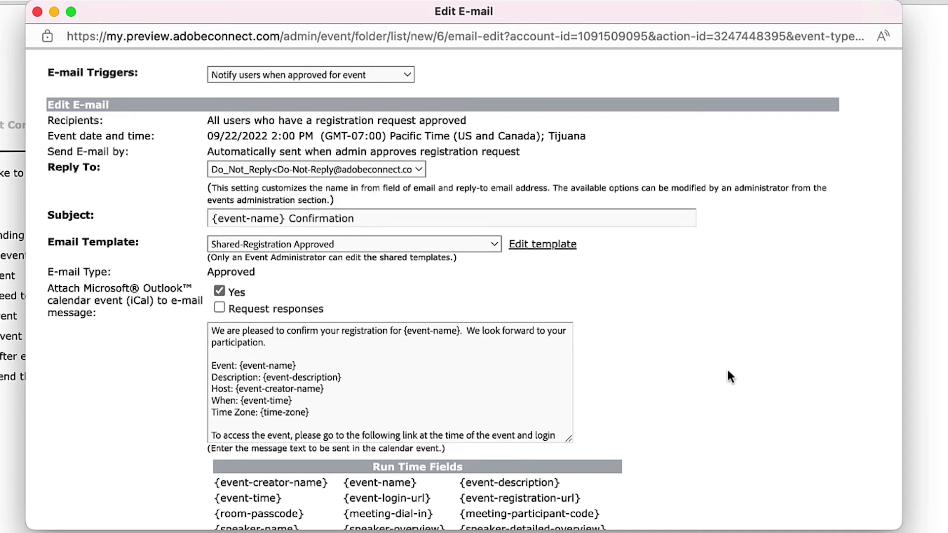
scroll(736, 380, "down", 5)
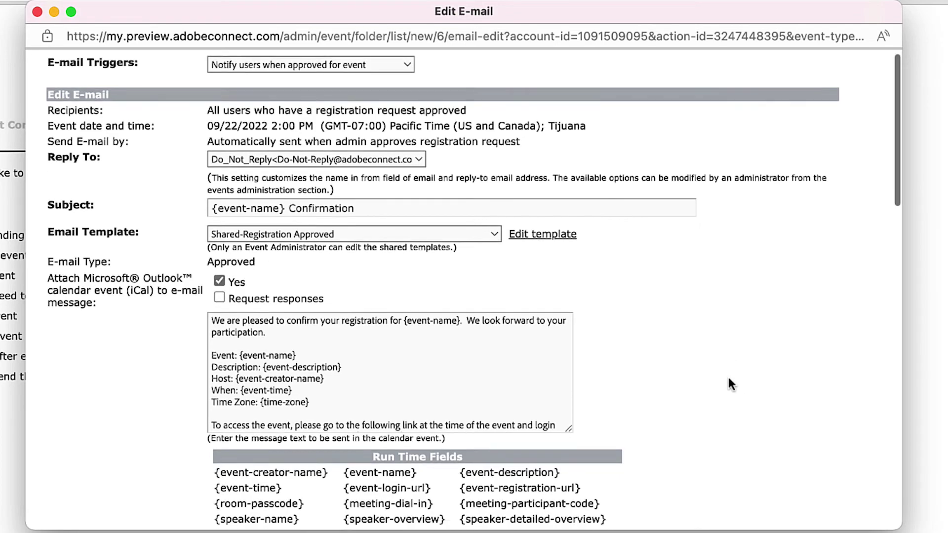
scroll(724, 374, "down", 6)
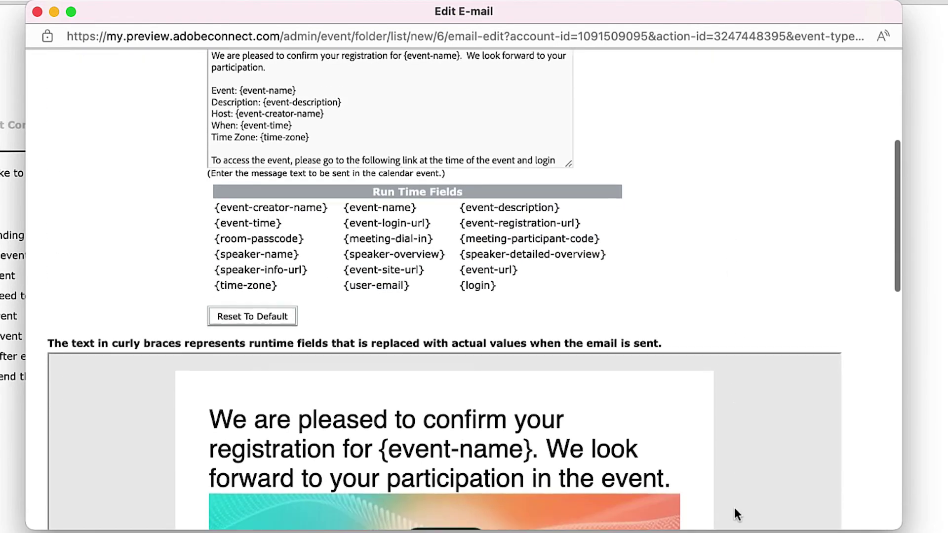
scroll(688, 404, "down", 8)
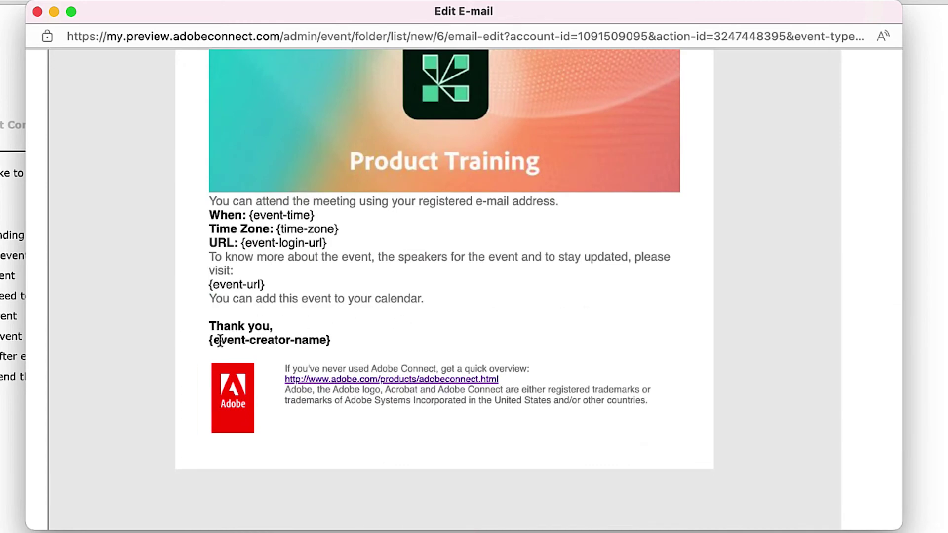
scroll(366, 251, "up", 1)
scroll(366, 247, "up", 15)
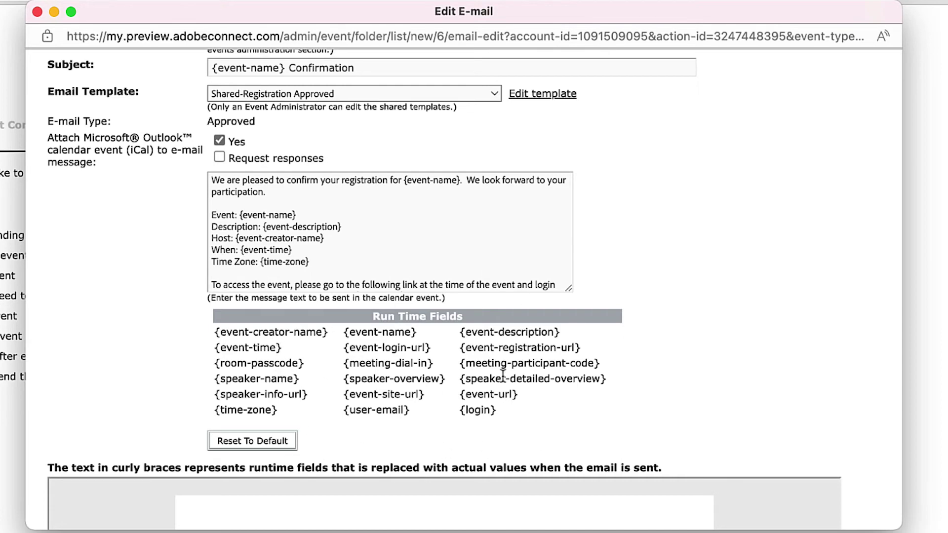
scroll(462, 346, "down", 10)
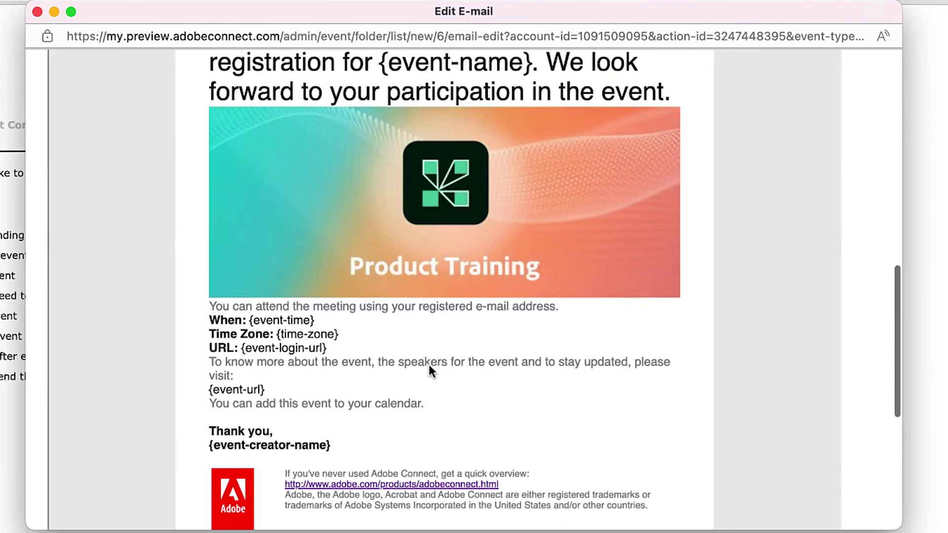
scroll(430, 365, "down", 5)
scroll(407, 341, "up", 6)
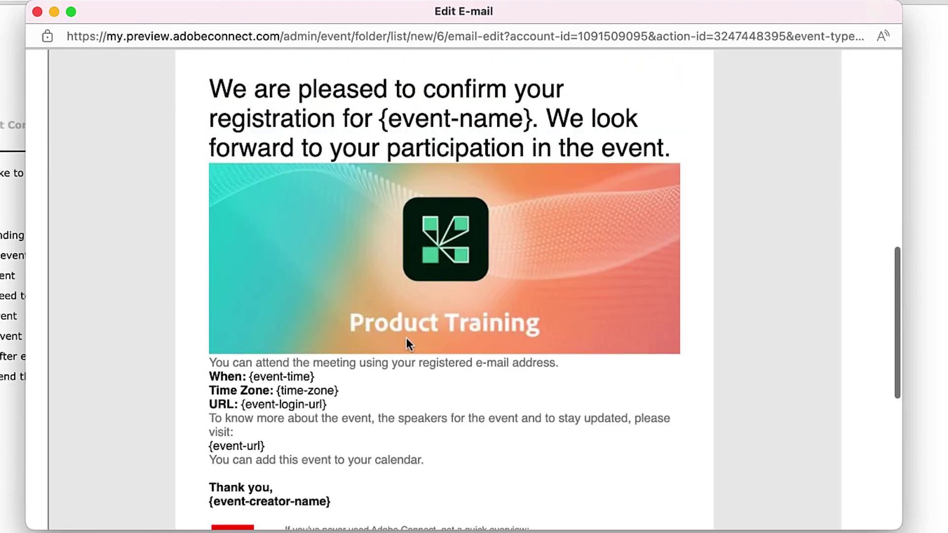
scroll(407, 341, "up", 10)
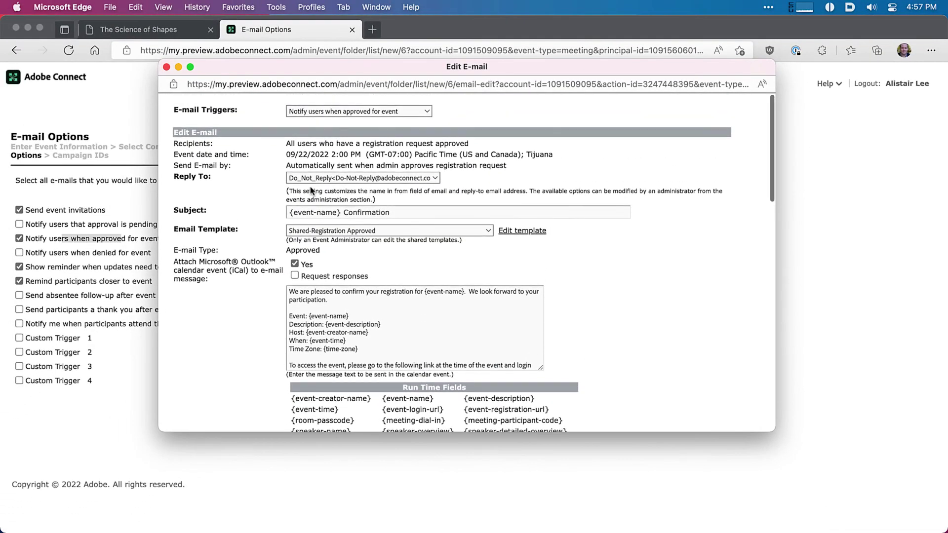
left_click(167, 67)
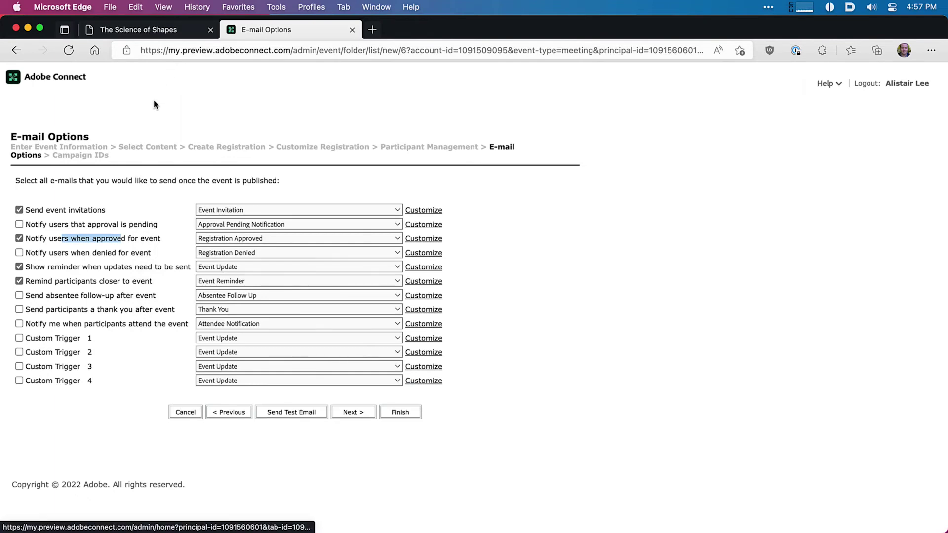
Step: Schedule the participant reminder e-mail relative to the event, 24 Hour(s) Before
left_click(424, 282)
left_click_drag(373, 133, 331, 86)
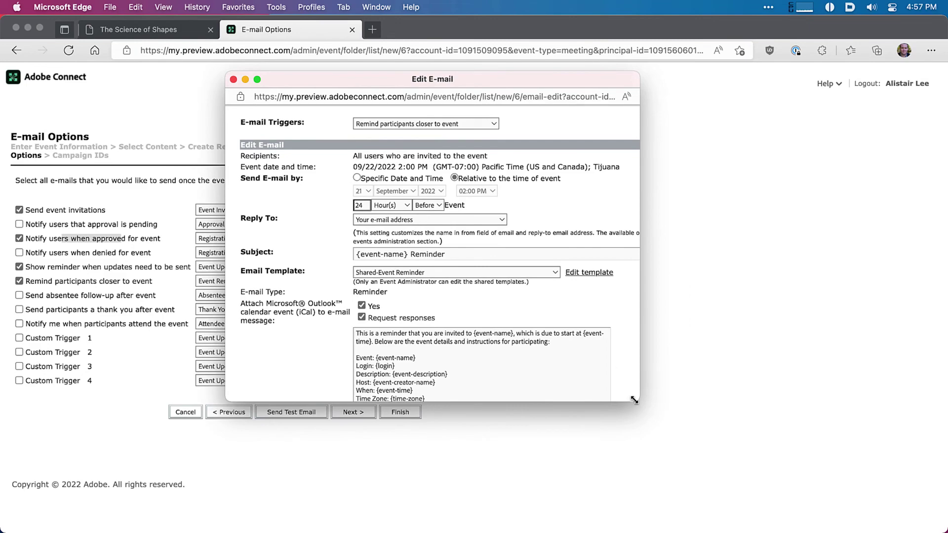
left_click_drag(635, 400, 790, 446)
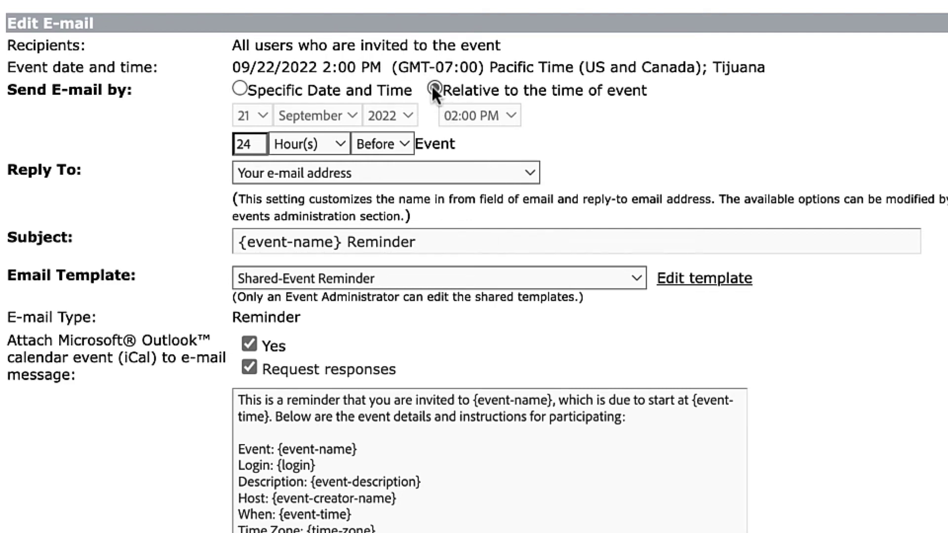
left_click(338, 147)
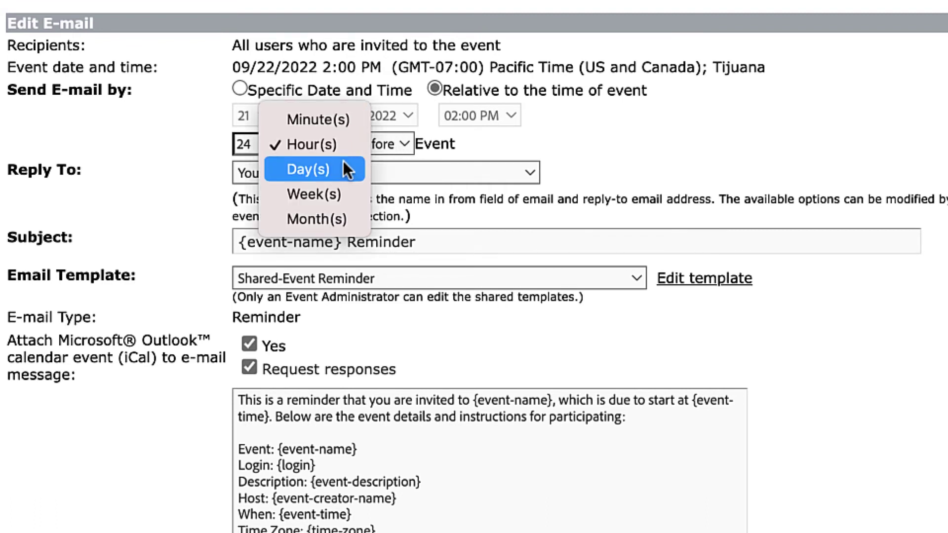
left_click(612, 165)
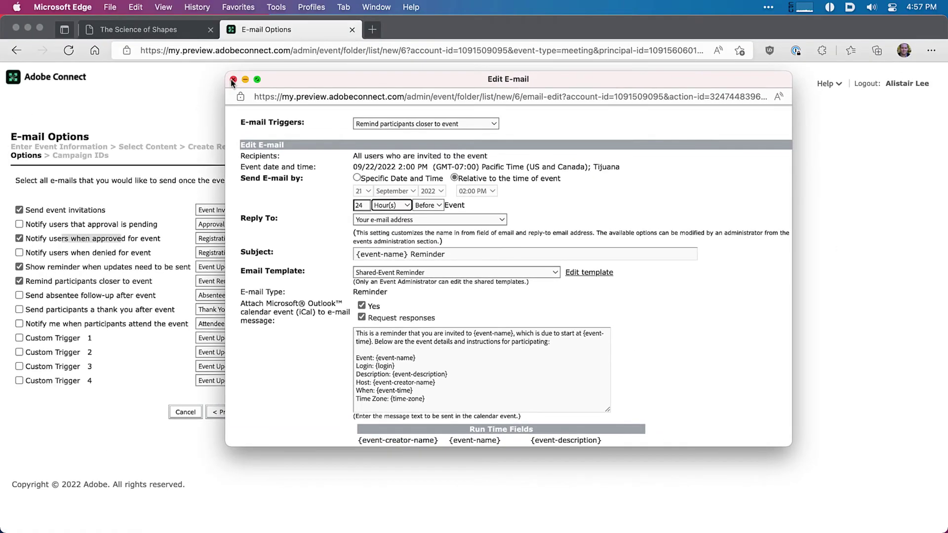
left_click(233, 80)
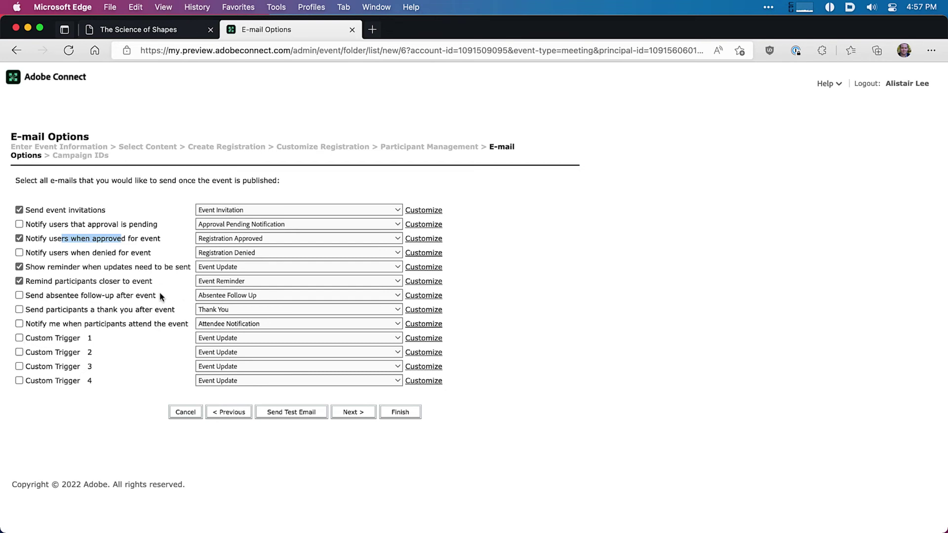
Step: Enable Custom Trigger 1 using the Event Reminder e-mail template
left_click(19, 338)
left_click(196, 340)
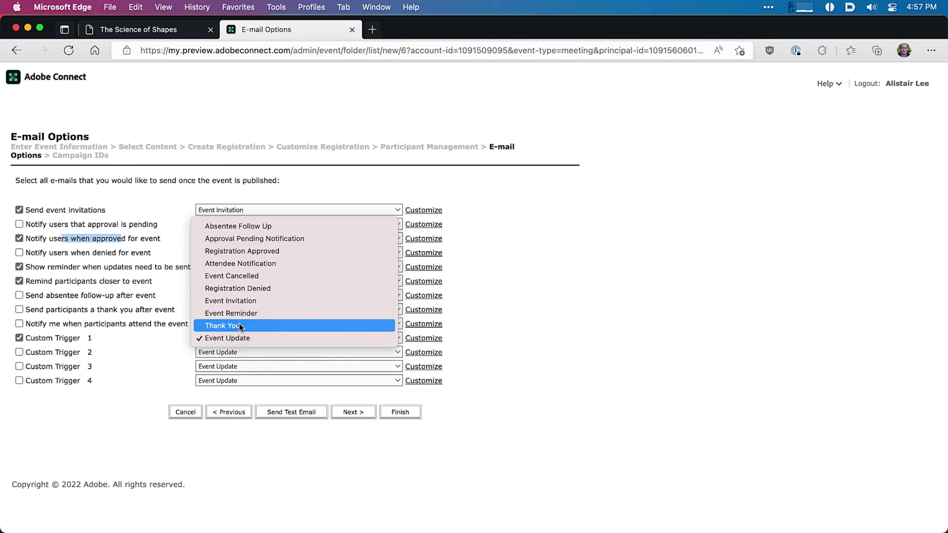
left_click(239, 314)
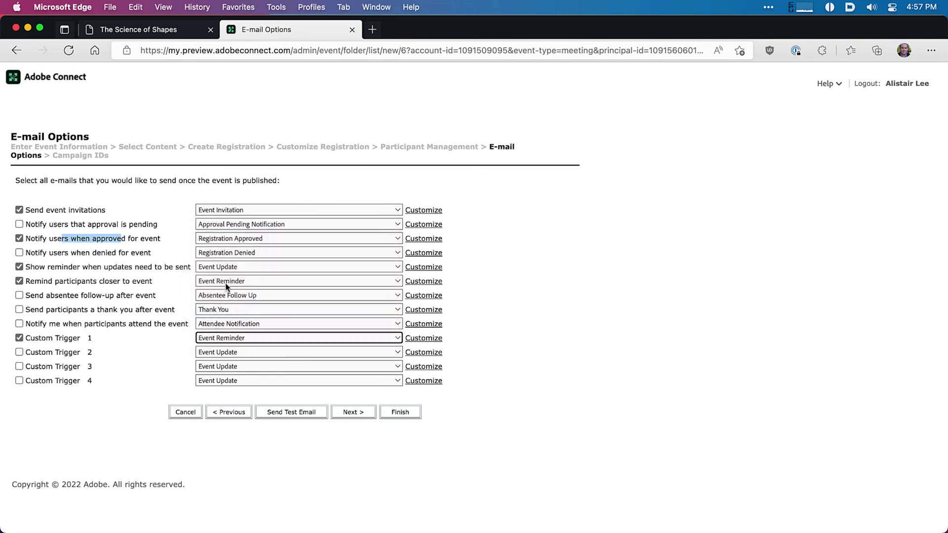
Step: Send Custom Trigger 1 2 Hour(s) Before the event, replies to Do_Not_Reply, and save
left_click(423, 338)
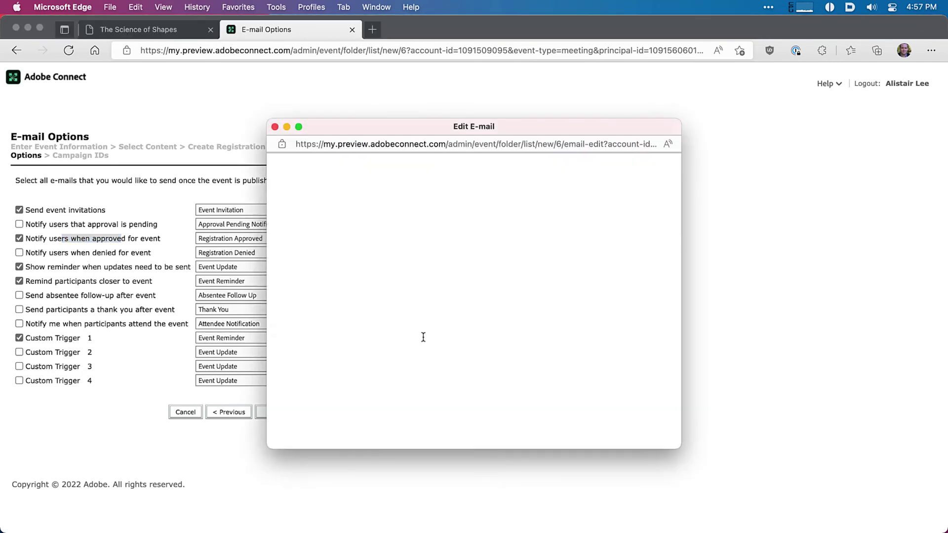
left_click(497, 229)
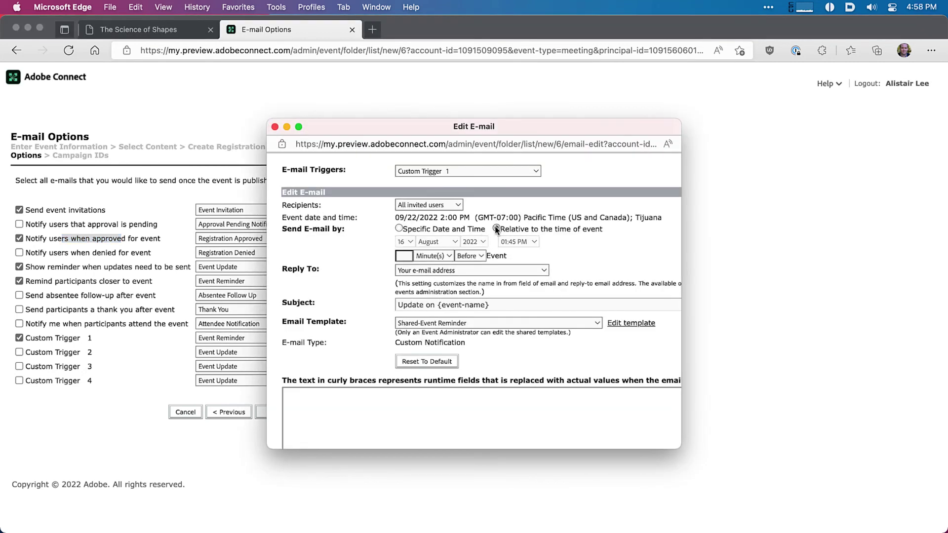
left_click(429, 256)
left_click(434, 271)
left_click(408, 256)
type("2")
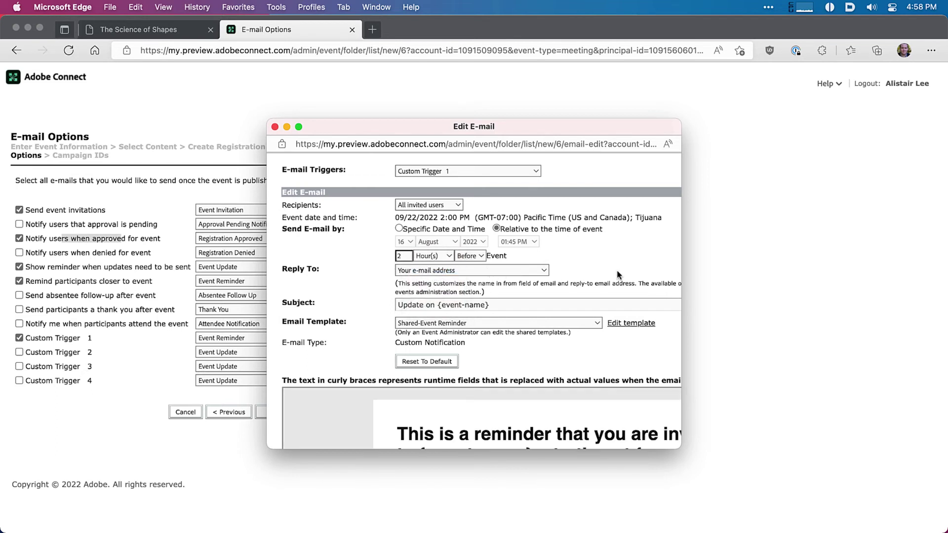
left_click(543, 271)
left_click(506, 260)
scroll(363, 336, "down", 2)
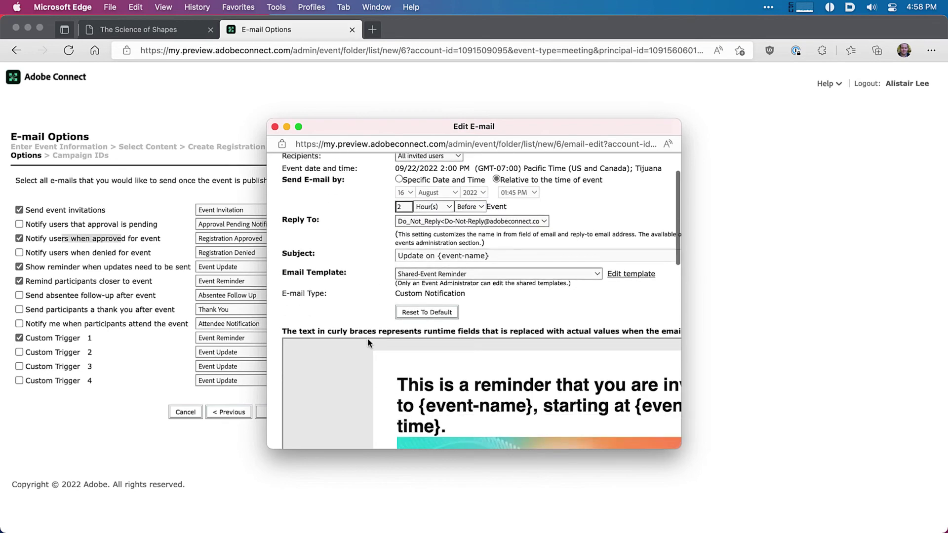
scroll(366, 341, "down", 10)
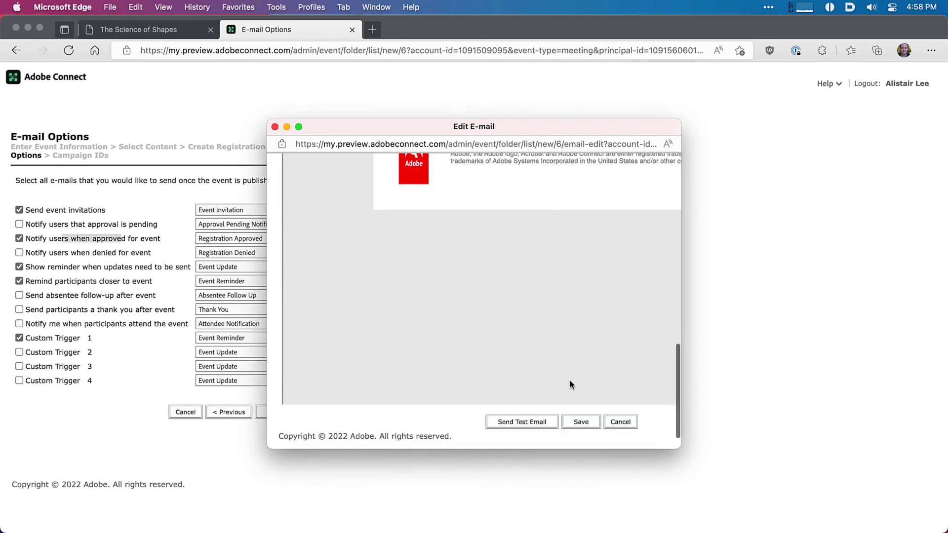
left_click(573, 422)
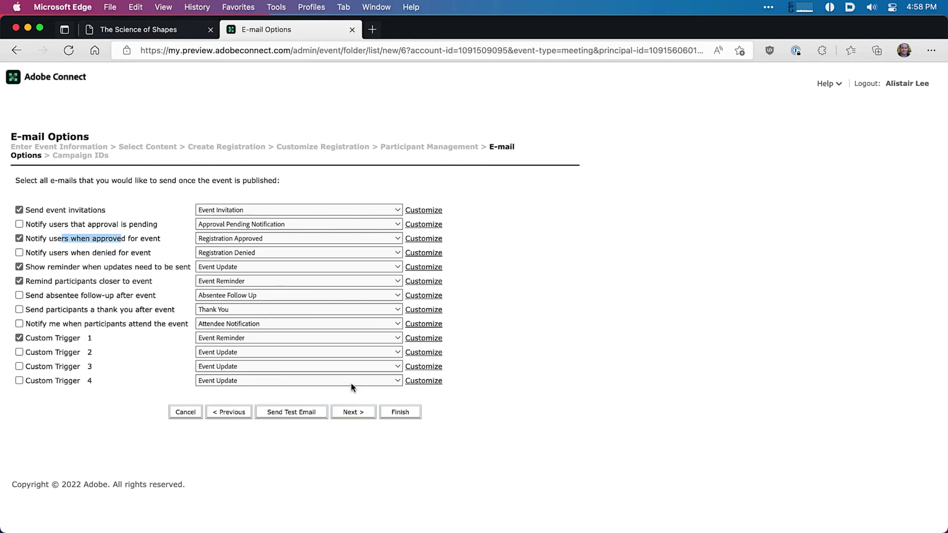
Step: Advance to Campaign IDs, leaving 'Campaign Id for E-mails' empty
left_click(353, 411)
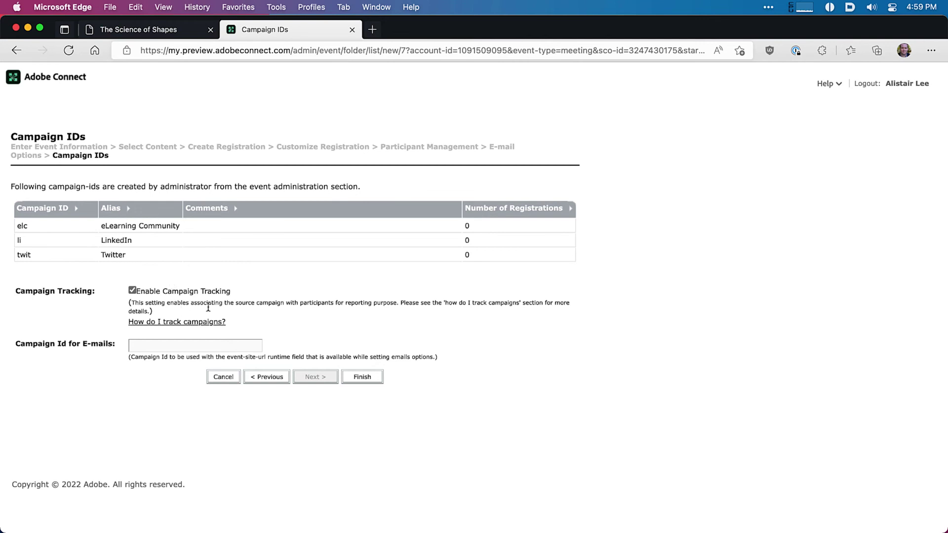
left_click(232, 341)
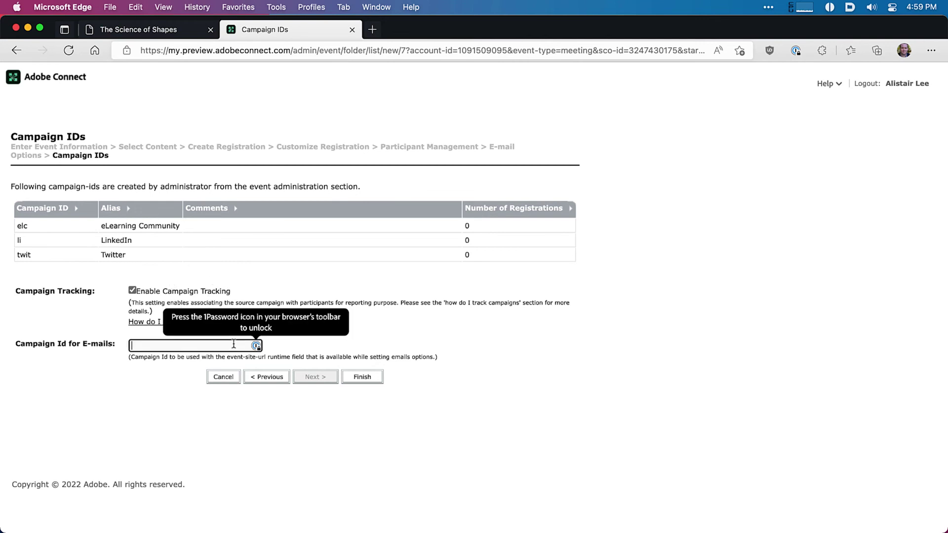
left_click(134, 434)
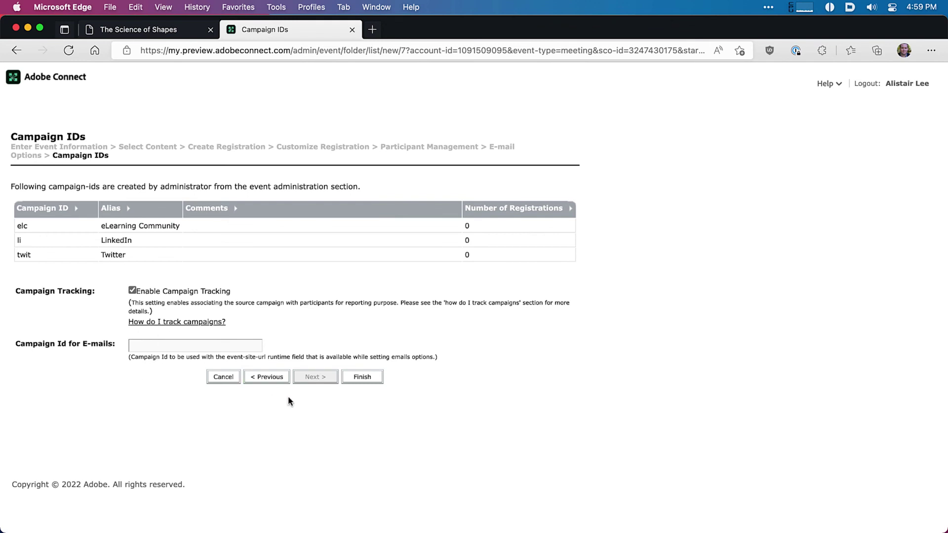
Step: Finish the wizard and scroll the Event Information page to the Participant View preview links
left_click(357, 384)
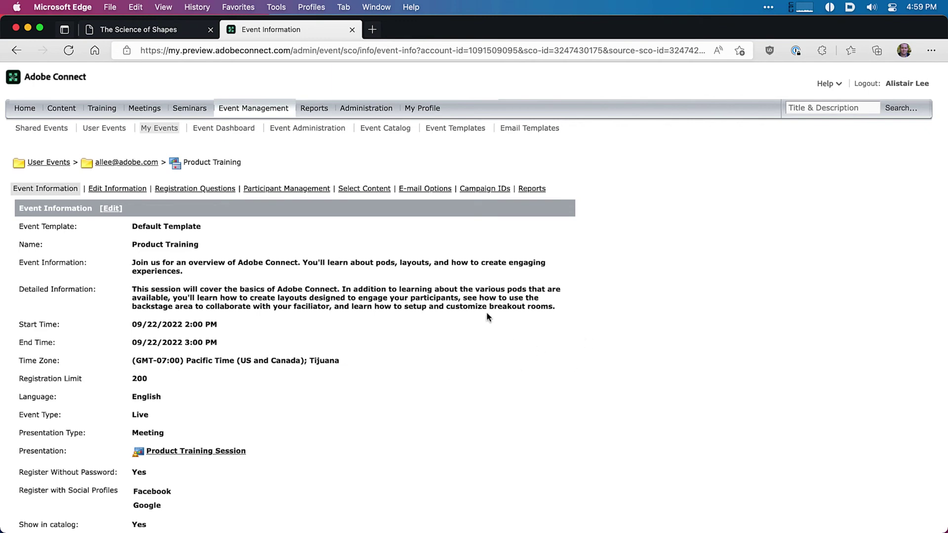
scroll(487, 318, "down", 3)
scroll(478, 330, "down", 5)
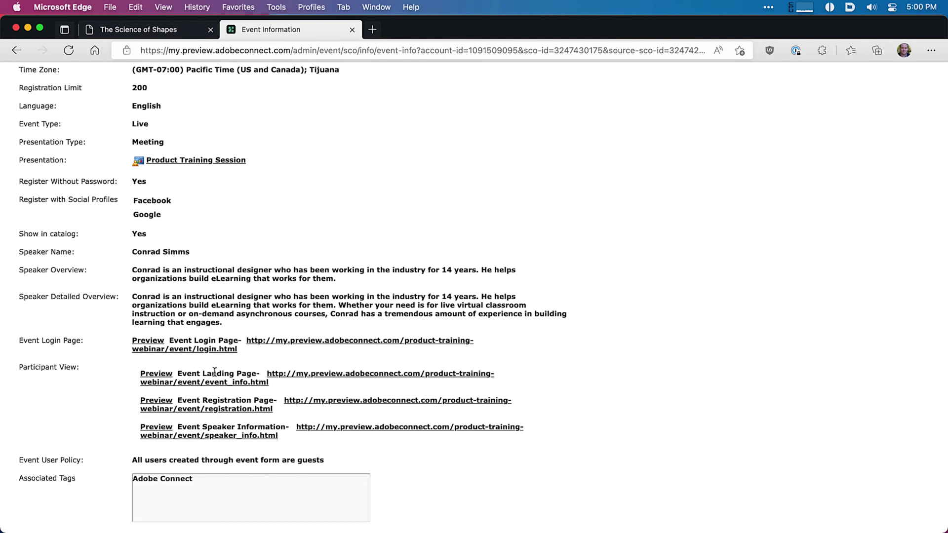
Step: Preview the Product Training landing, speaker-info and registration pages, then return to Event Information
left_click(159, 377)
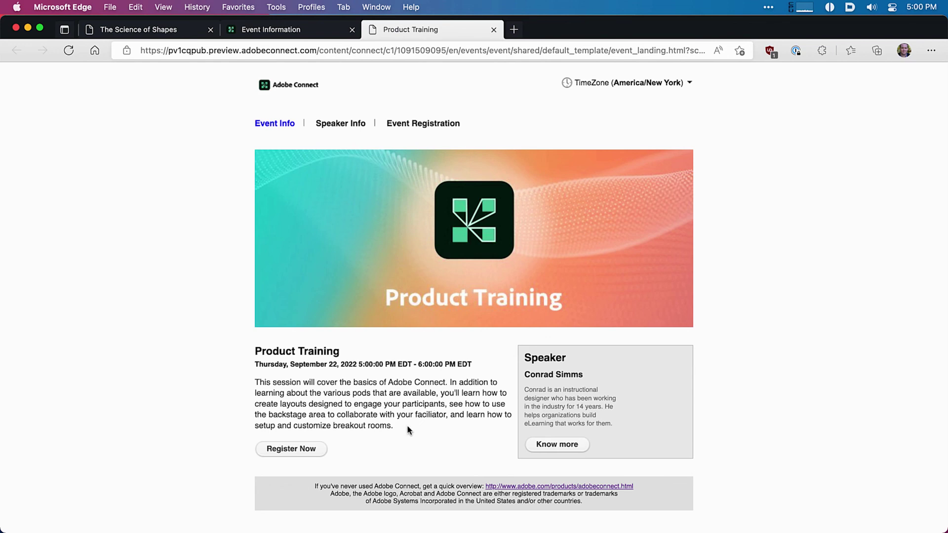
left_click(531, 450)
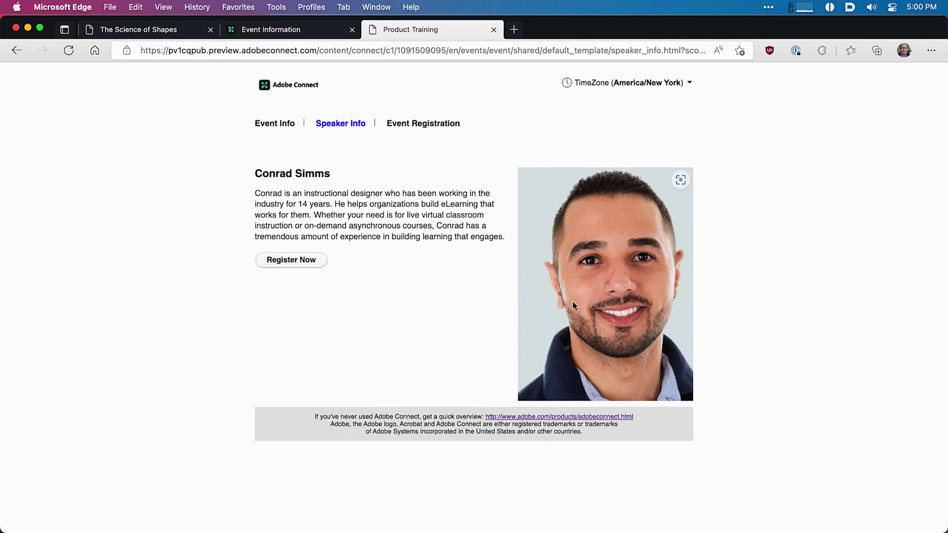
left_click(433, 123)
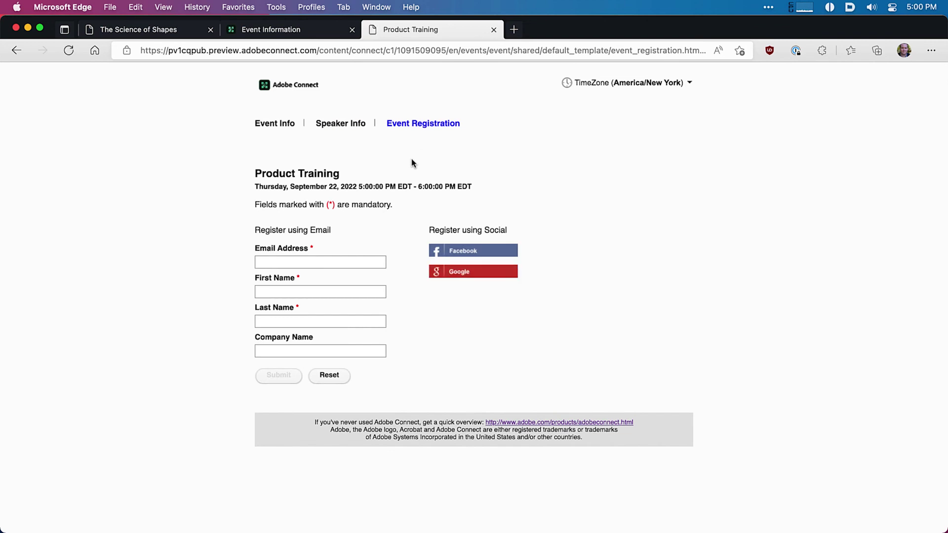
left_click(422, 358)
left_click(274, 127)
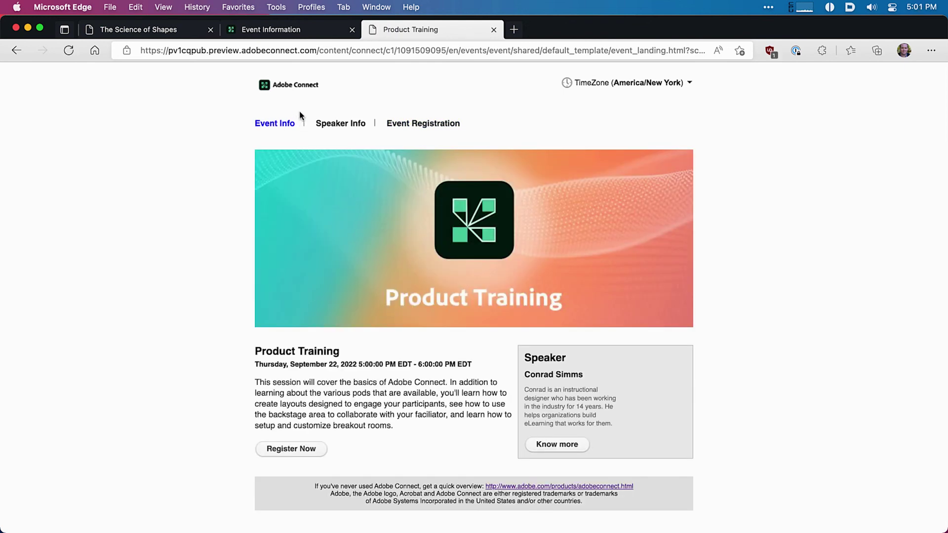
left_click(294, 30)
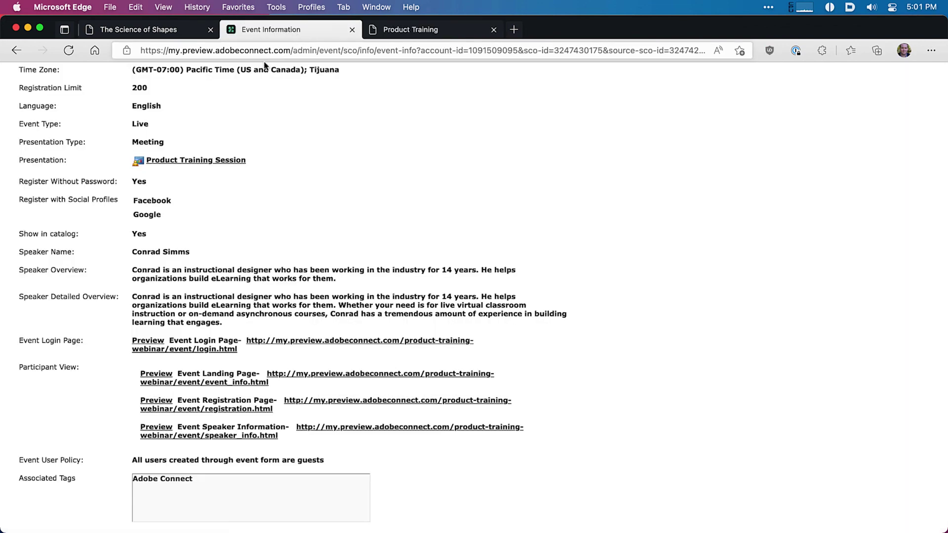
Step: Publish the Product Training event, confirming that its invitation e-mails are sent
scroll(477, 205, "down", 5)
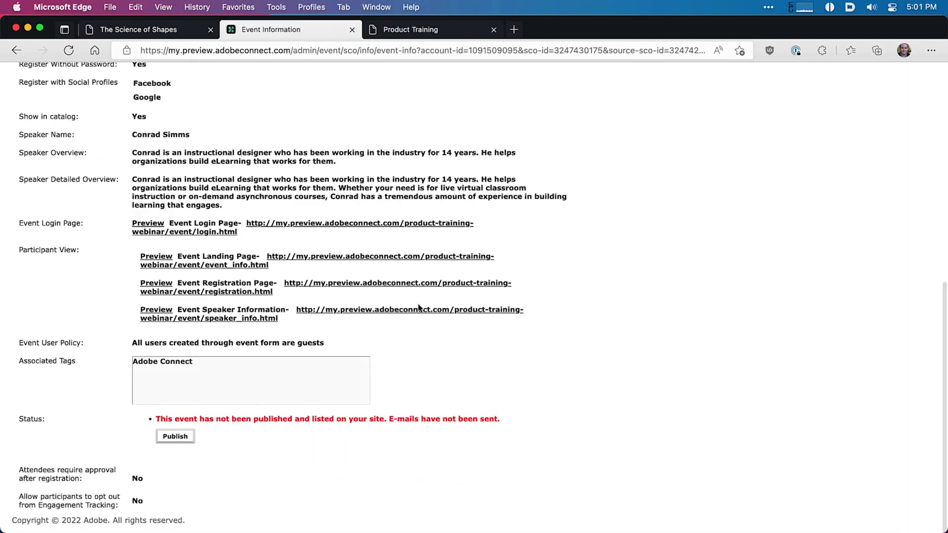
left_click(167, 443)
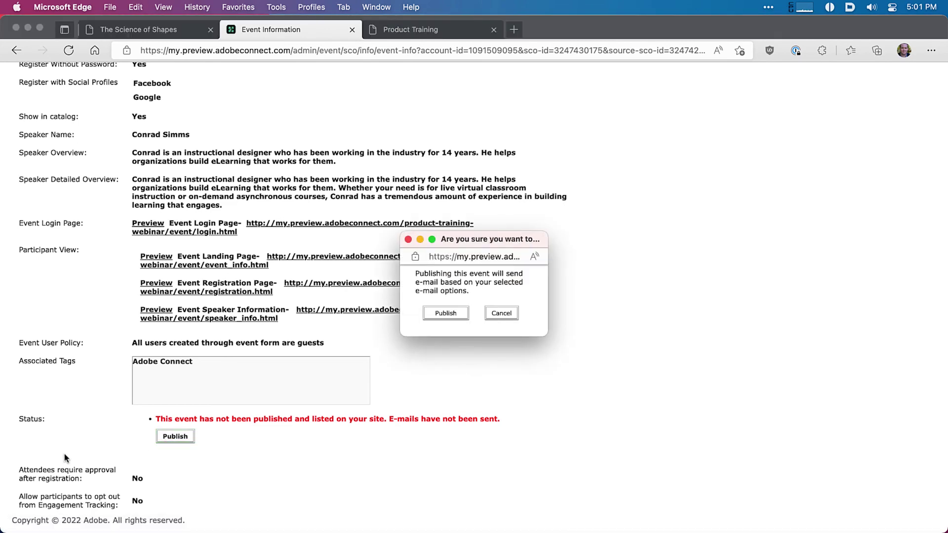
left_click(437, 315)
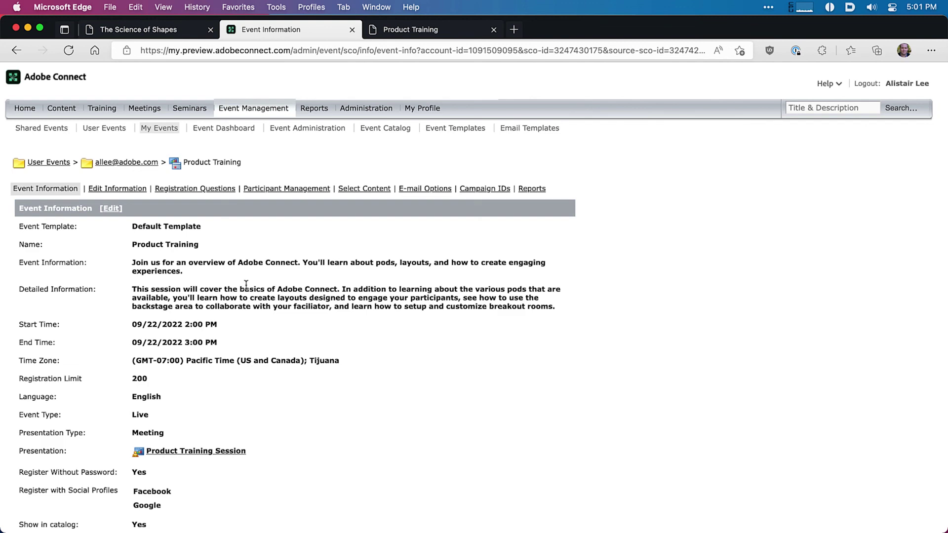
scroll(246, 285, "down", 10)
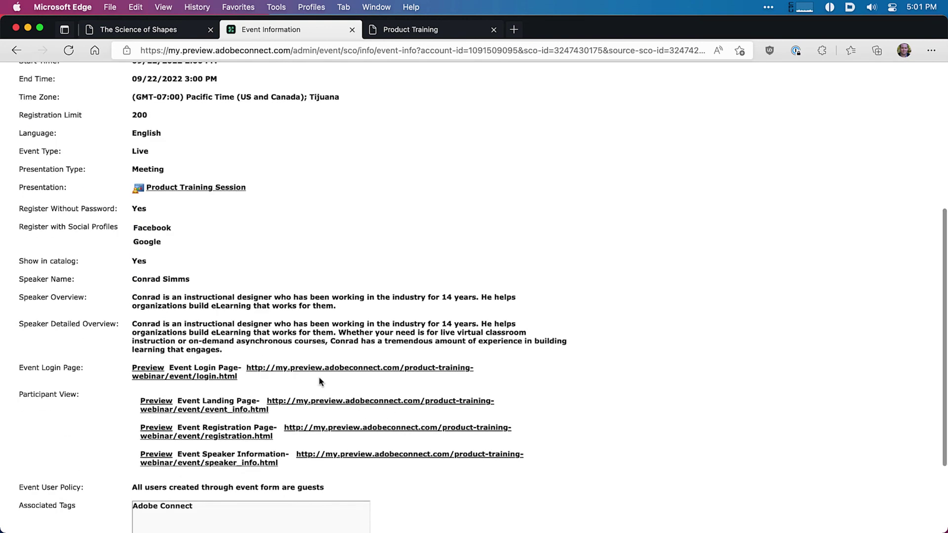
left_click_drag(229, 401, 237, 404)
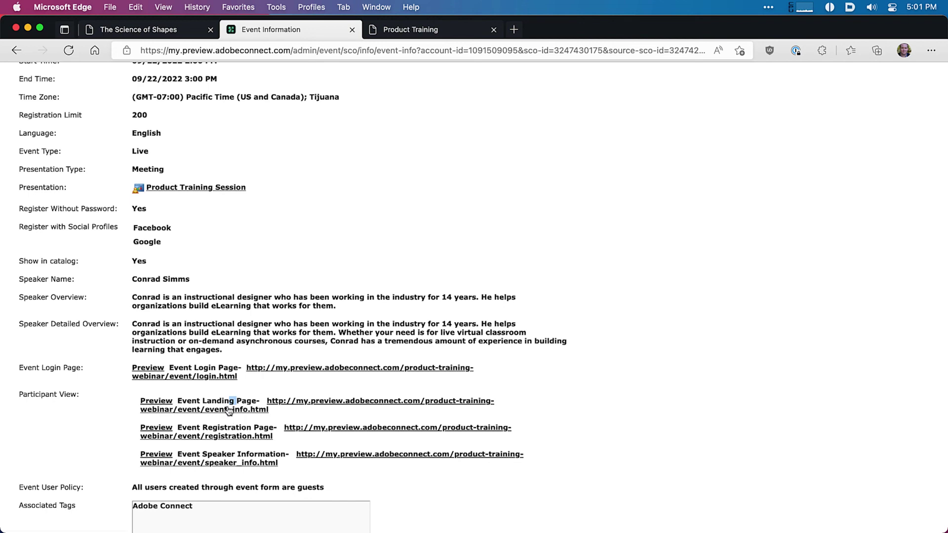
Step: Generate event URLs for the selected li and twit campaign IDs
scroll(299, 410, "up", 5)
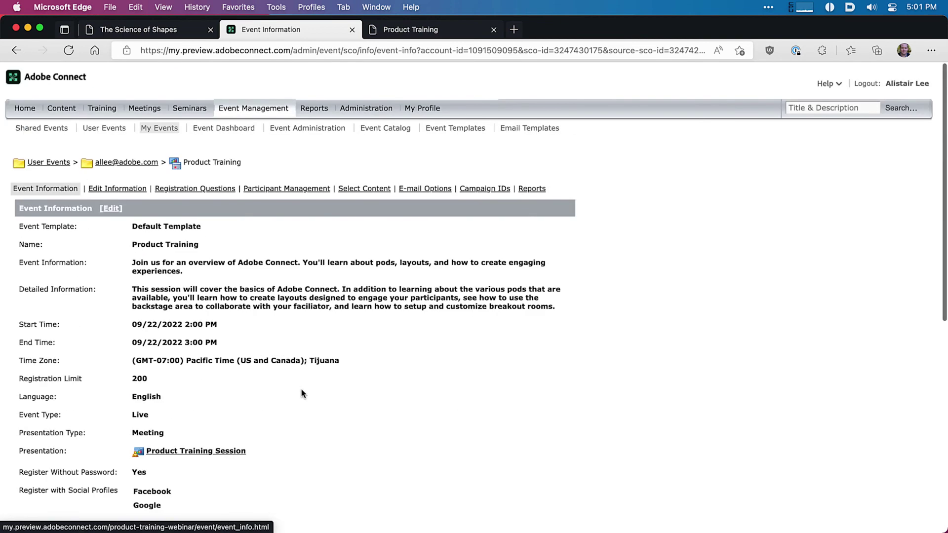
left_click(496, 192)
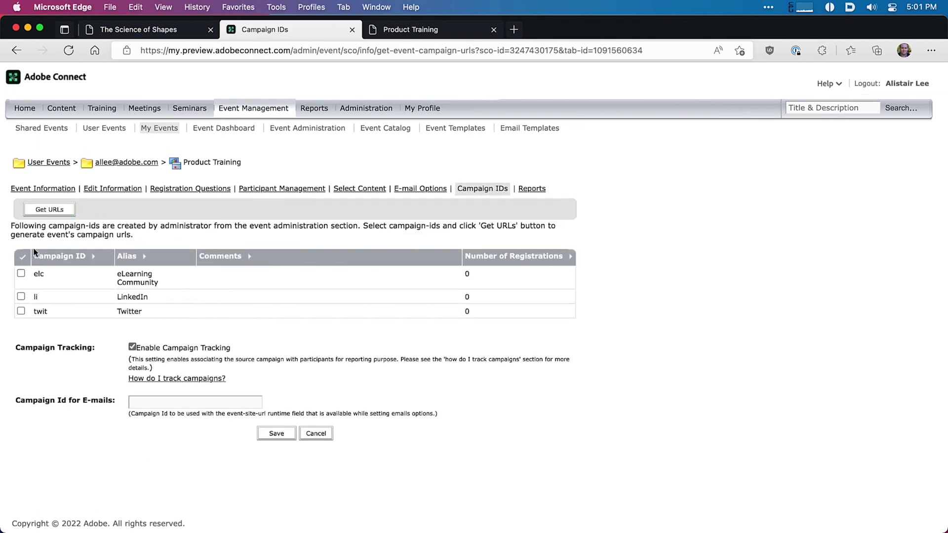
left_click(20, 296)
left_click(21, 311)
left_click(52, 210)
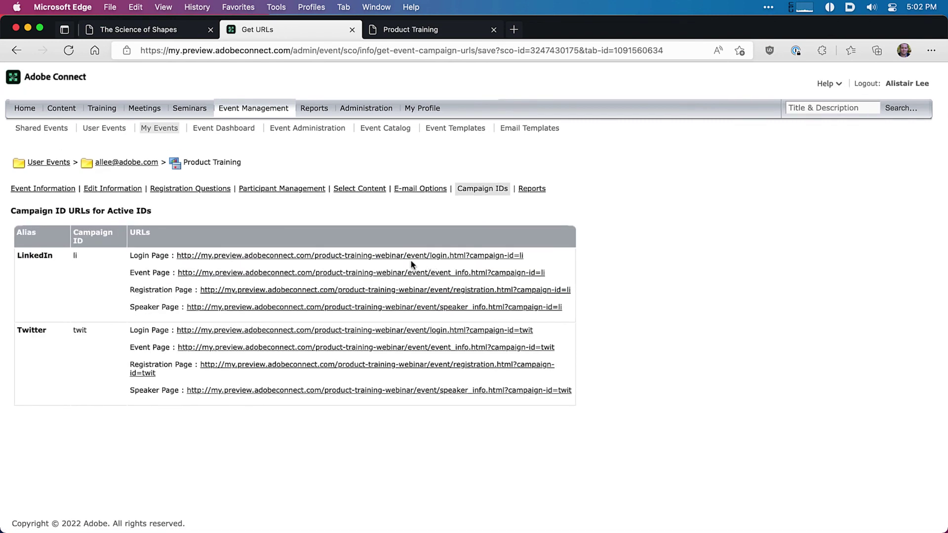